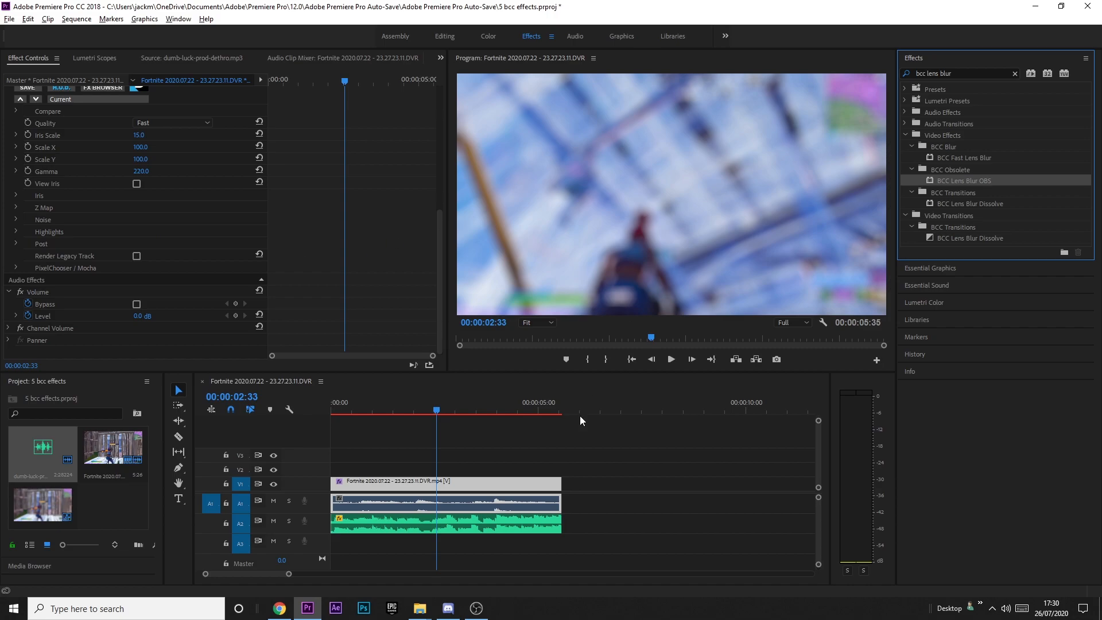
# Step: Set the Iris Scale of the clip's BCC Lens Blur OBS effect to 0
pyautogui.click(456, 410)
pyautogui.scroll(3, 127, 243)
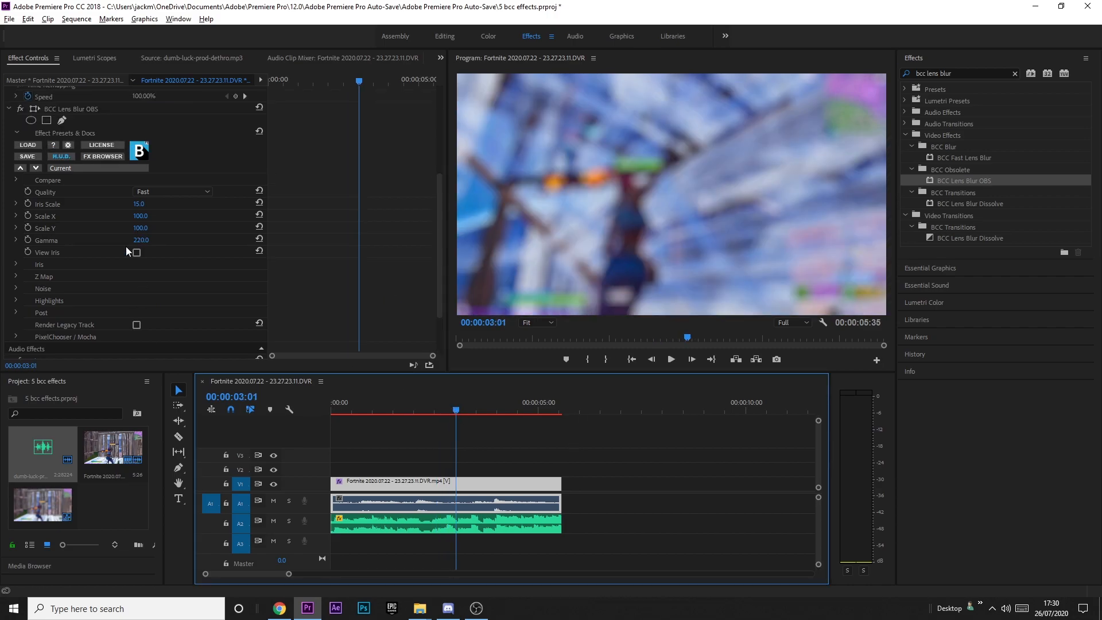
pyautogui.moveTo(142, 204); pyautogui.dragTo(134, 209)
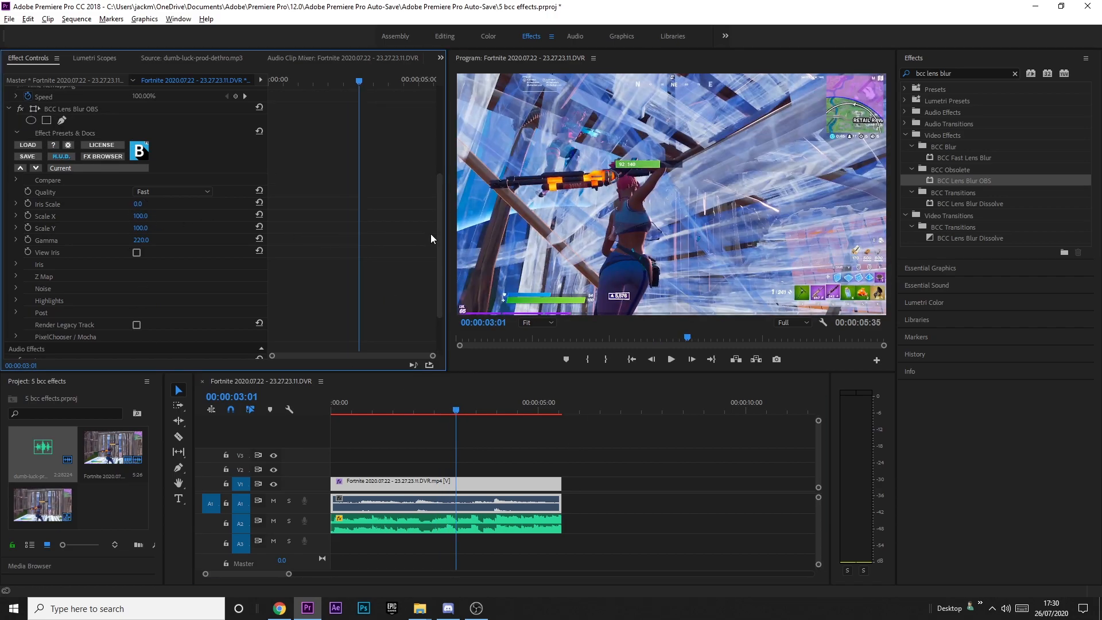
# Step: Locate the frame just before the gunshot at 00:00:03:52 and start keyframing the Iris Scale there
pyautogui.moveTo(457, 410); pyautogui.dragTo(484, 411)
pyautogui.press('Right')
pyautogui.press('Right')
pyautogui.press('Right')
pyautogui.press('Right')
pyautogui.press('Right')
pyautogui.press('Right')
pyautogui.press('Right')
pyautogui.press('Right')
pyautogui.press('Right')
pyautogui.press('Right')
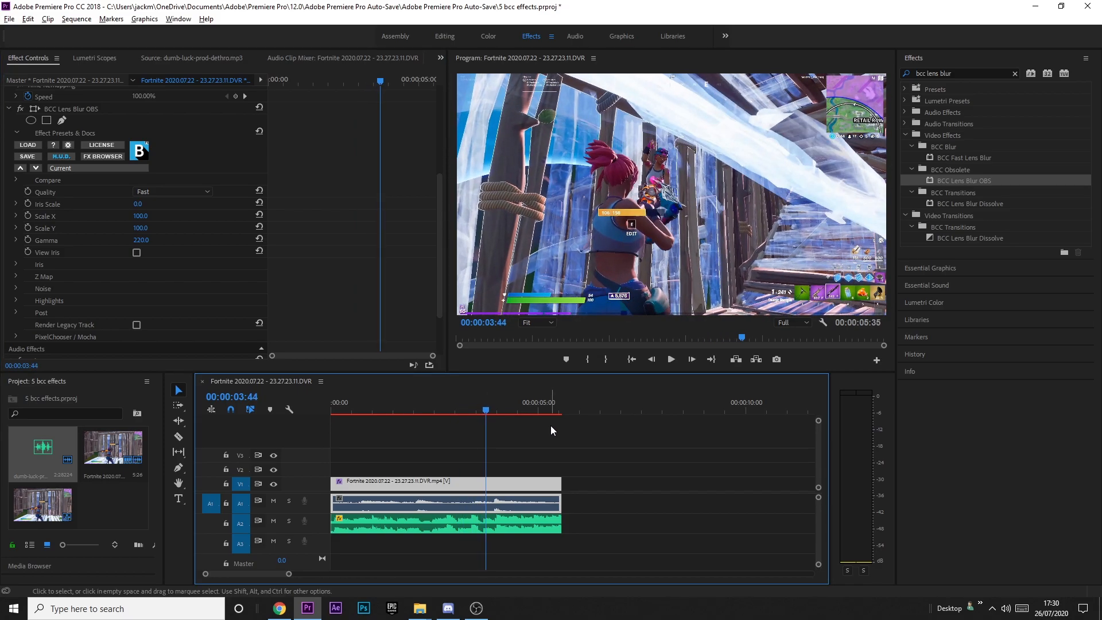
pyautogui.press('Right')
pyautogui.press('Right')
pyautogui.press('Right')
pyautogui.press('Right')
pyautogui.press('Right')
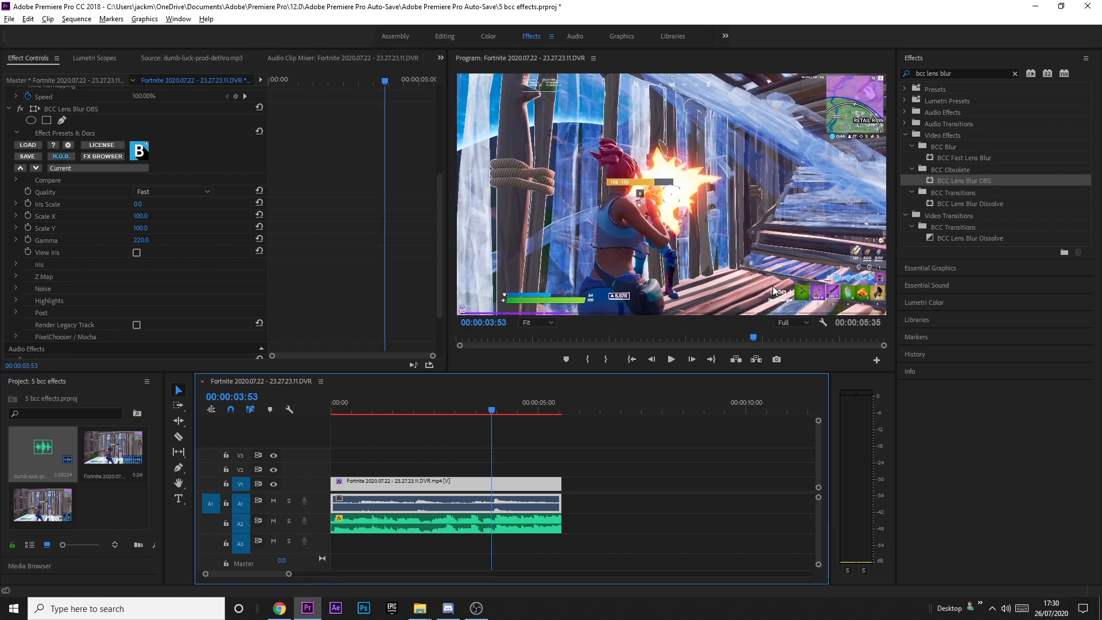
pyautogui.press('Left')
pyautogui.press('Right')
pyautogui.press('Left')
pyautogui.press('Right')
pyautogui.press('Left')
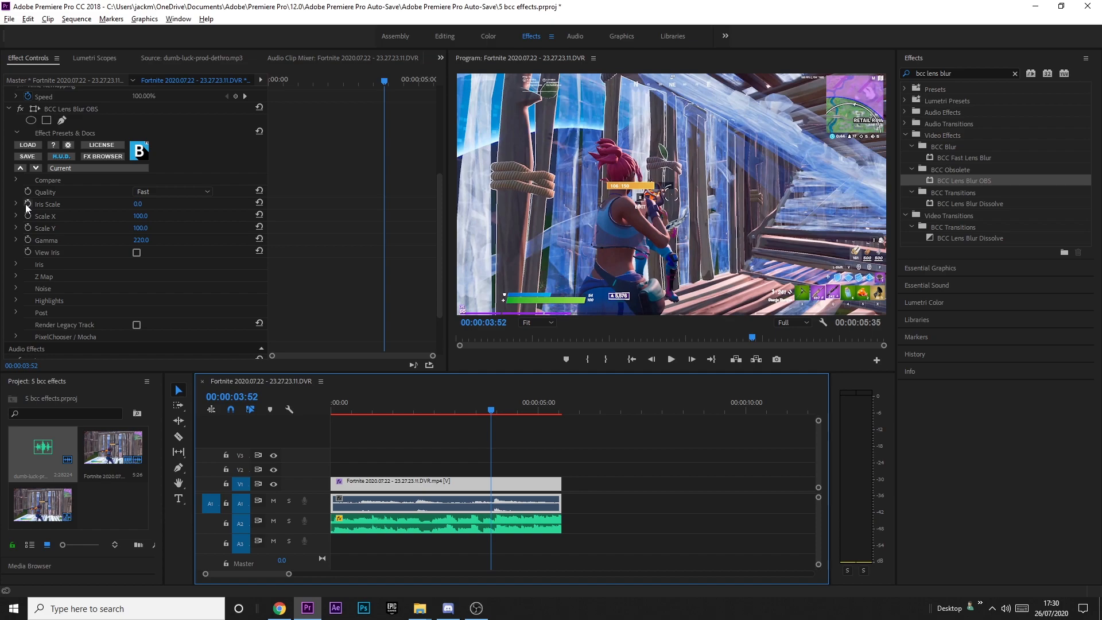
pyautogui.click(28, 203)
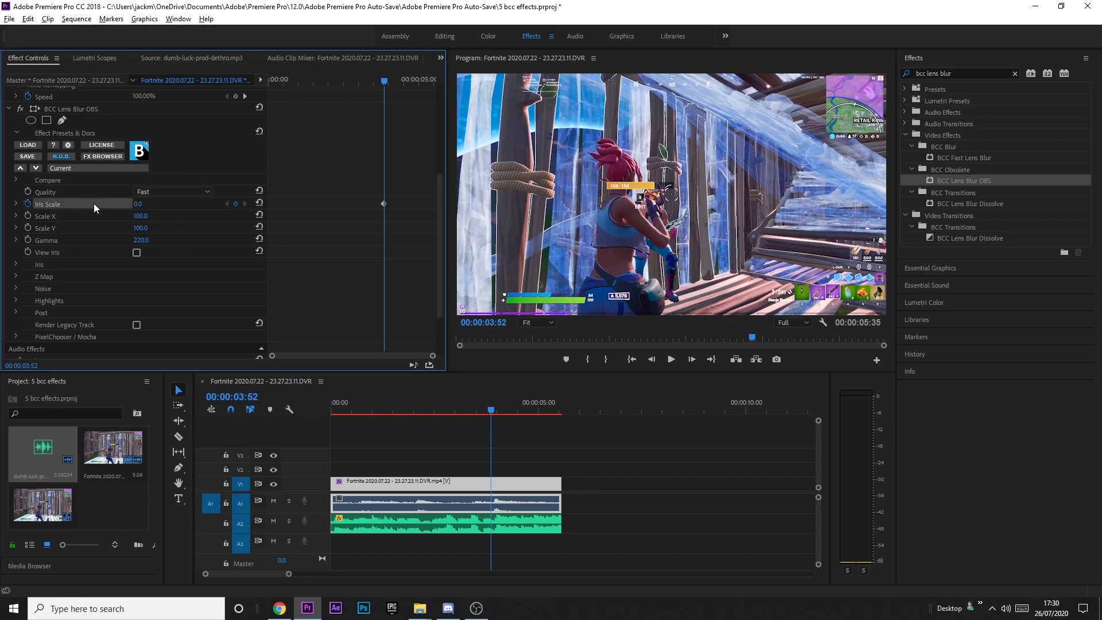
# Step: Keyframe the Iris Scale at 10 one frame further, at 00:00:03:53, and at 0 at 00:00:04:47
pyautogui.press('Right')
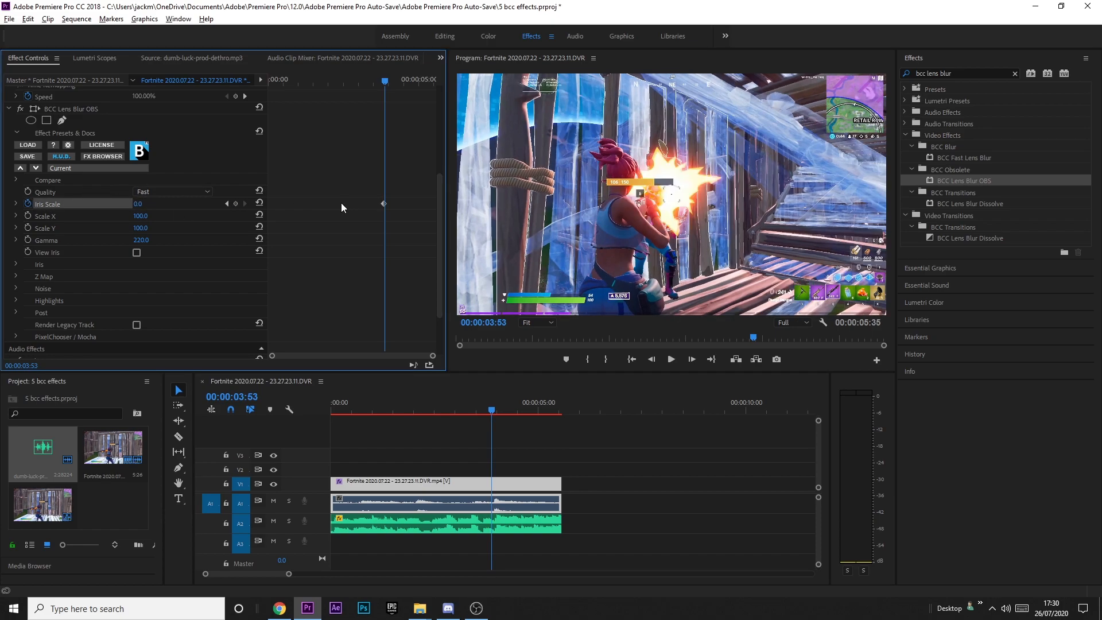
pyautogui.moveTo(138, 204); pyautogui.dragTo(144, 204)
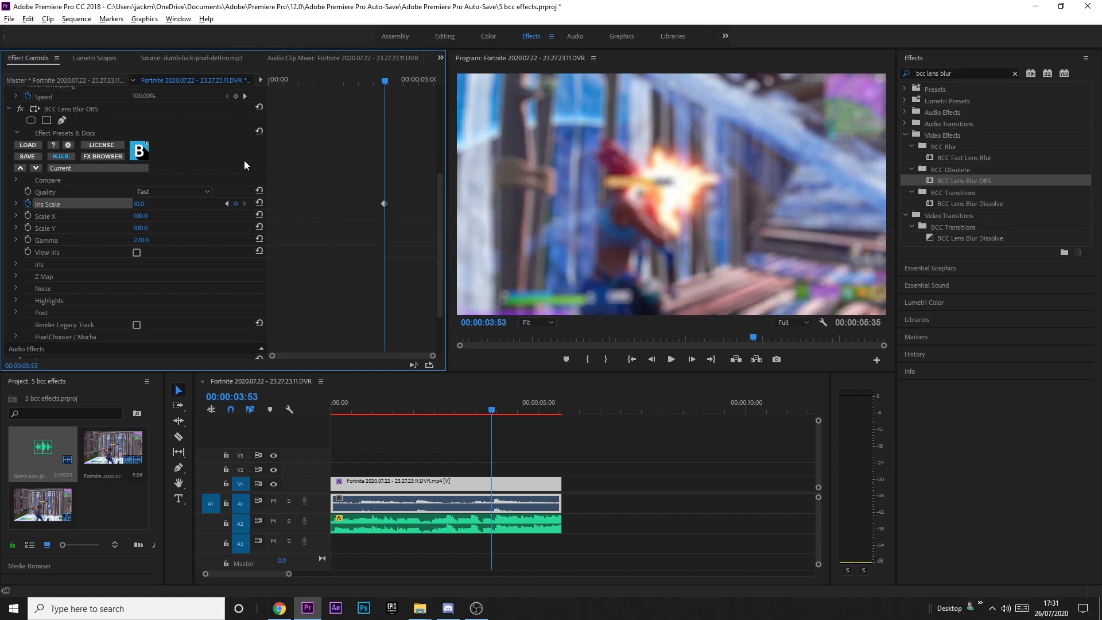
pyautogui.moveTo(386, 82); pyautogui.dragTo(415, 85)
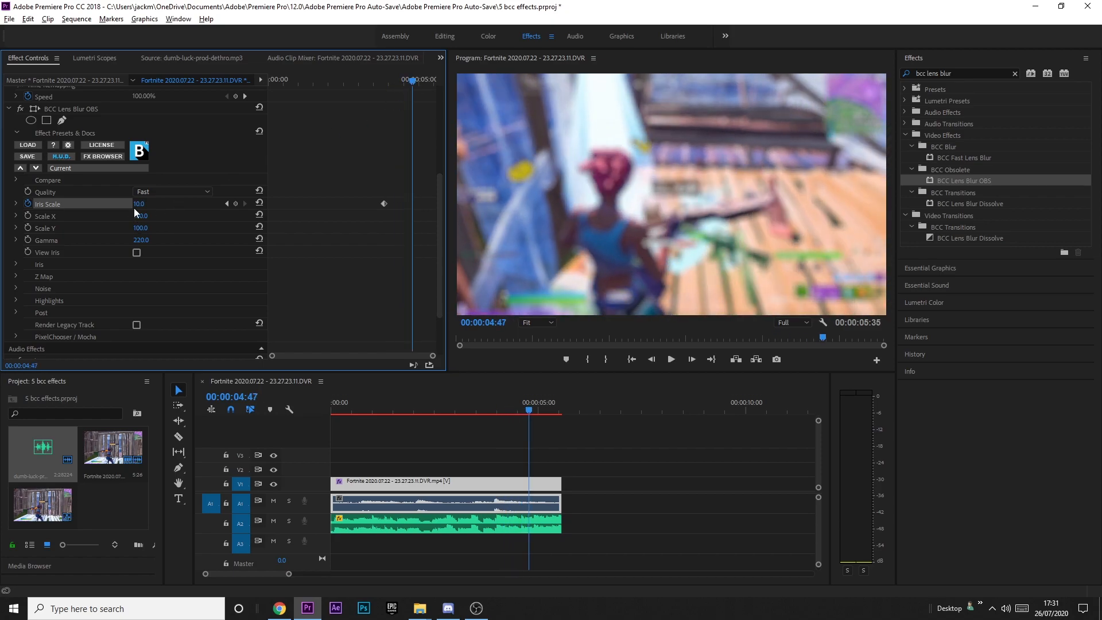
pyautogui.moveTo(141, 205); pyautogui.dragTo(135, 205)
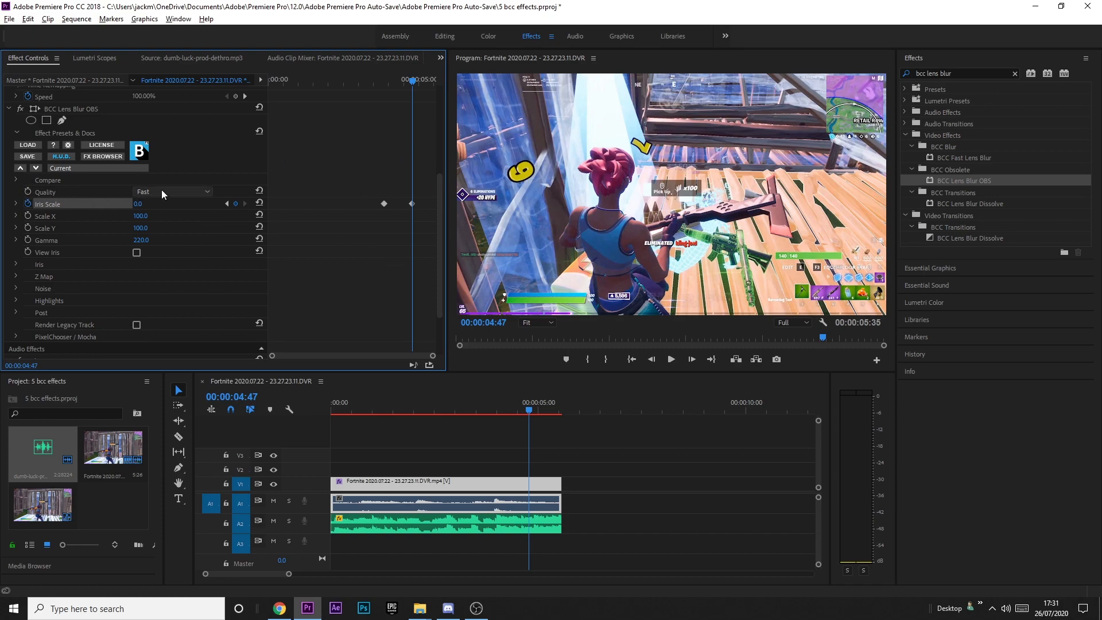
# Step: Set the lens blur's Quality to Sharper and its Gamma to 500, and preview the blurred frame at 00:00:04:01
pyautogui.click(136, 193)
pyautogui.click(162, 245)
pyautogui.click(139, 241)
pyautogui.write('500')
pyautogui.press('Return')
pyautogui.moveTo(412, 81); pyautogui.dragTo(390, 84)
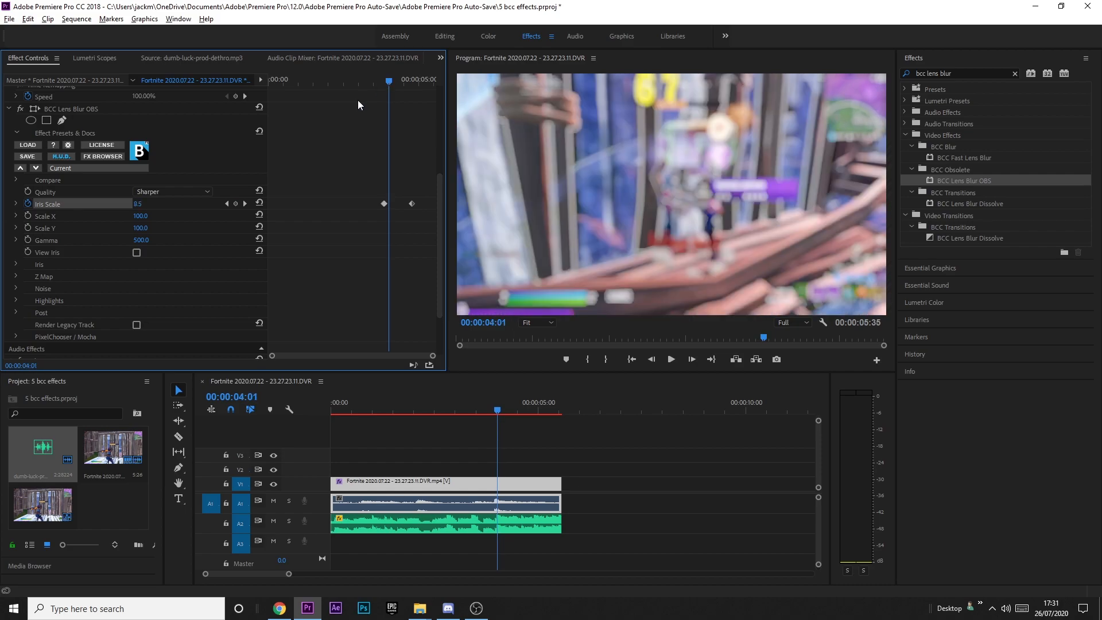
# Step: Try a Gamma of 250 on the lens blur for comparison, and undo the change
pyautogui.click(141, 240)
pyautogui.write('250')
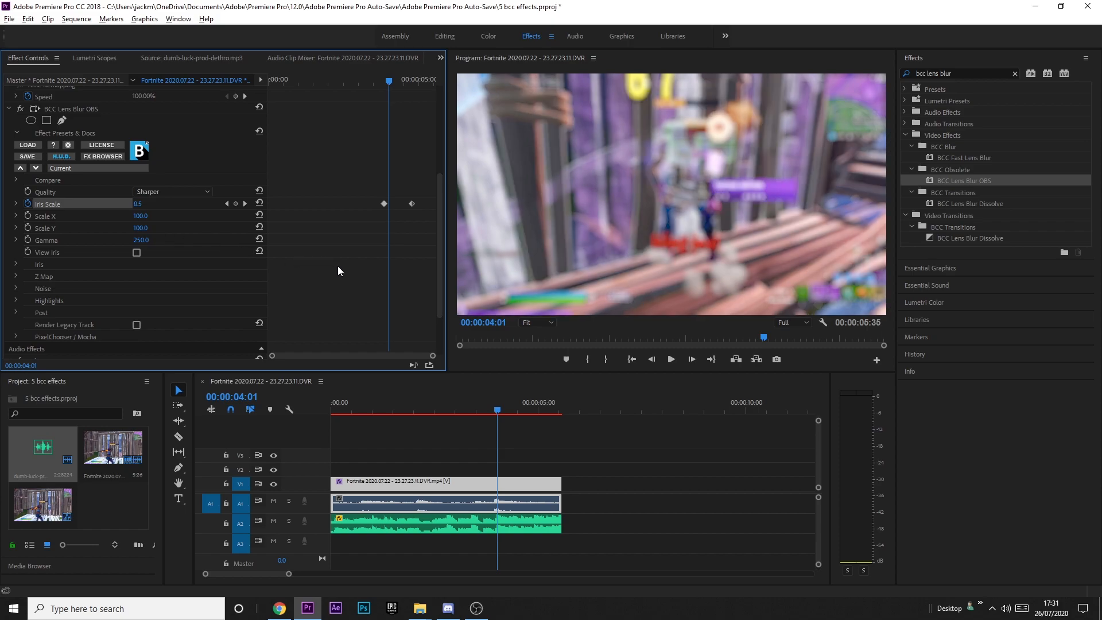
pyautogui.hotkey('ctrl', 'z')
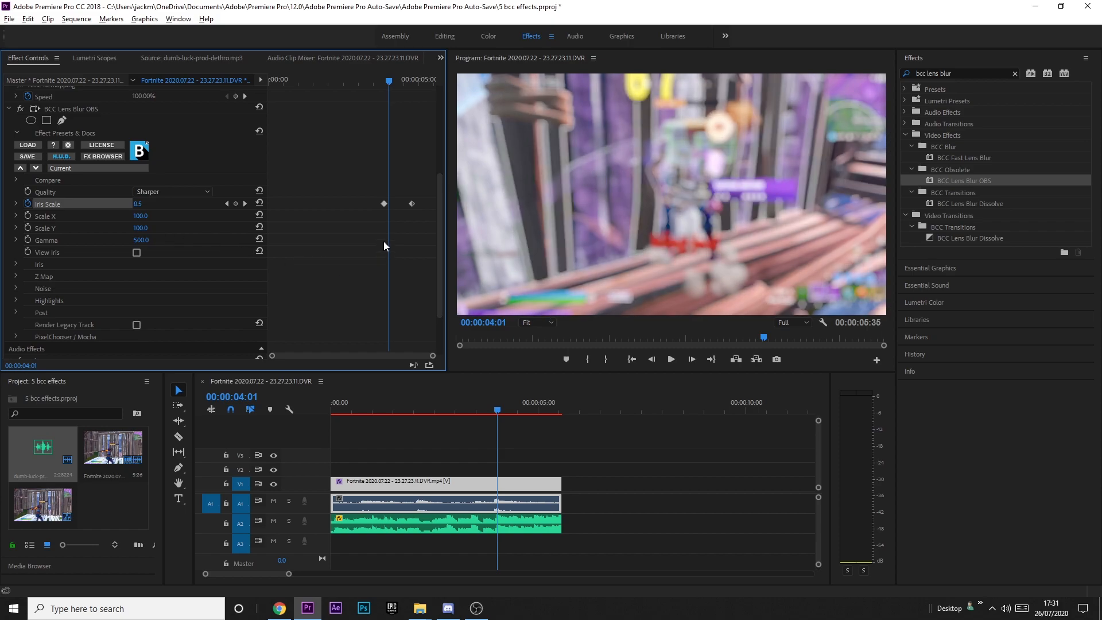
pyautogui.hotkey('ctrl', 'shift', 'z')
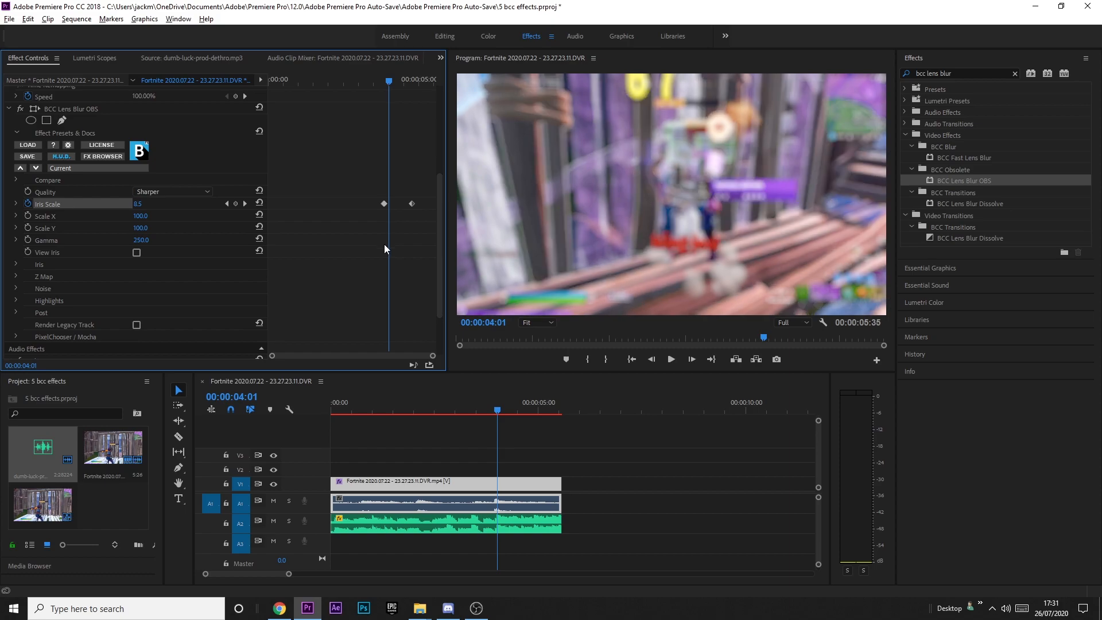
pyautogui.hotkey('ctrl', 'z')
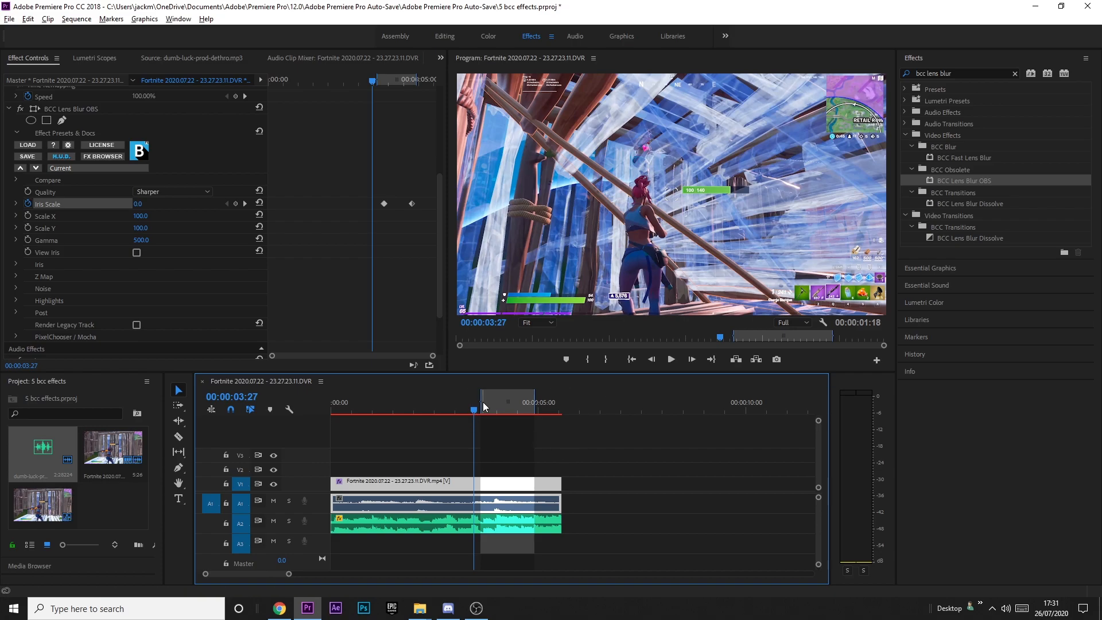
# Step: Check the in-to-out range around the lens blur keyframes and render its preview
pyautogui.click(483, 409)
pyautogui.moveTo(483, 410); pyautogui.dragTo(535, 411)
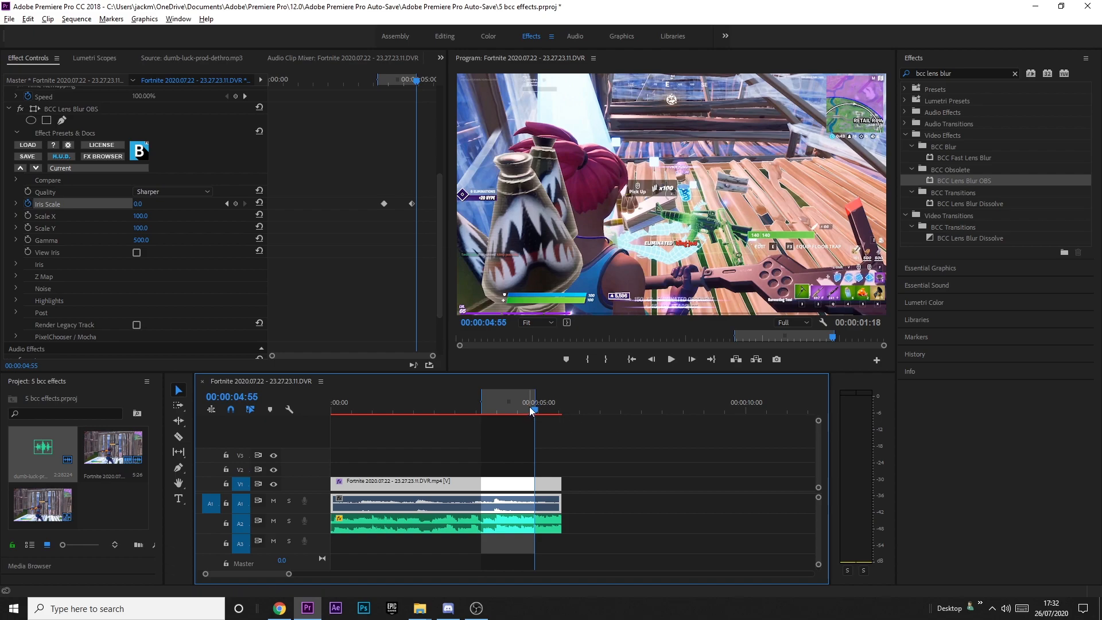
pyautogui.press('Return')
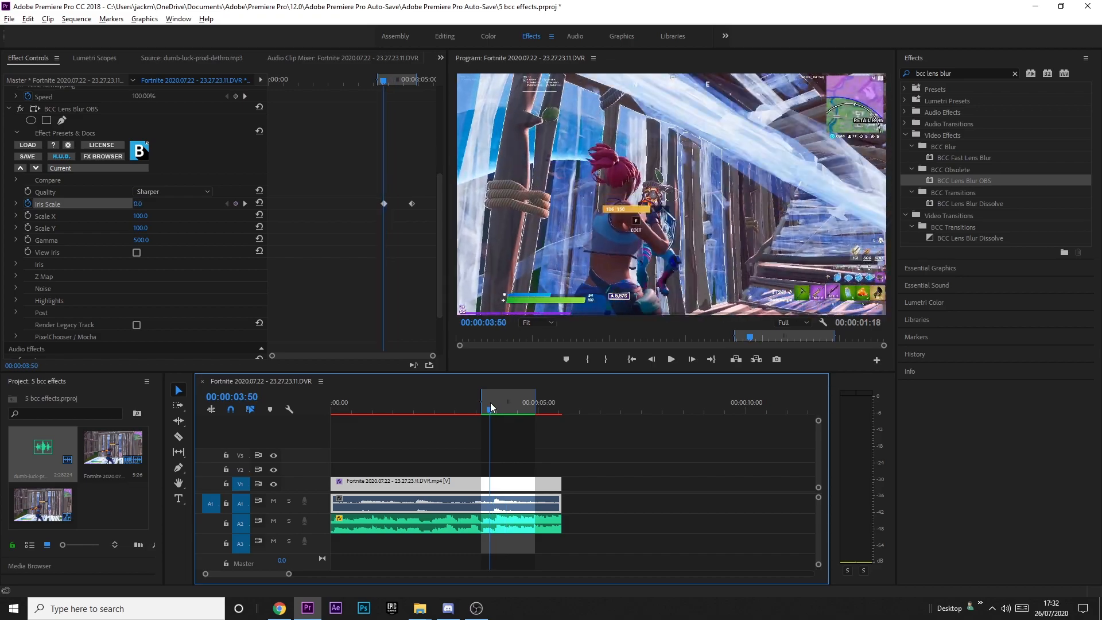
# Step: Play the sequence from the start to review the rendered lens blur
pyautogui.click(450, 402)
pyautogui.moveTo(450, 398); pyautogui.dragTo(332, 403)
pyautogui.press('space')
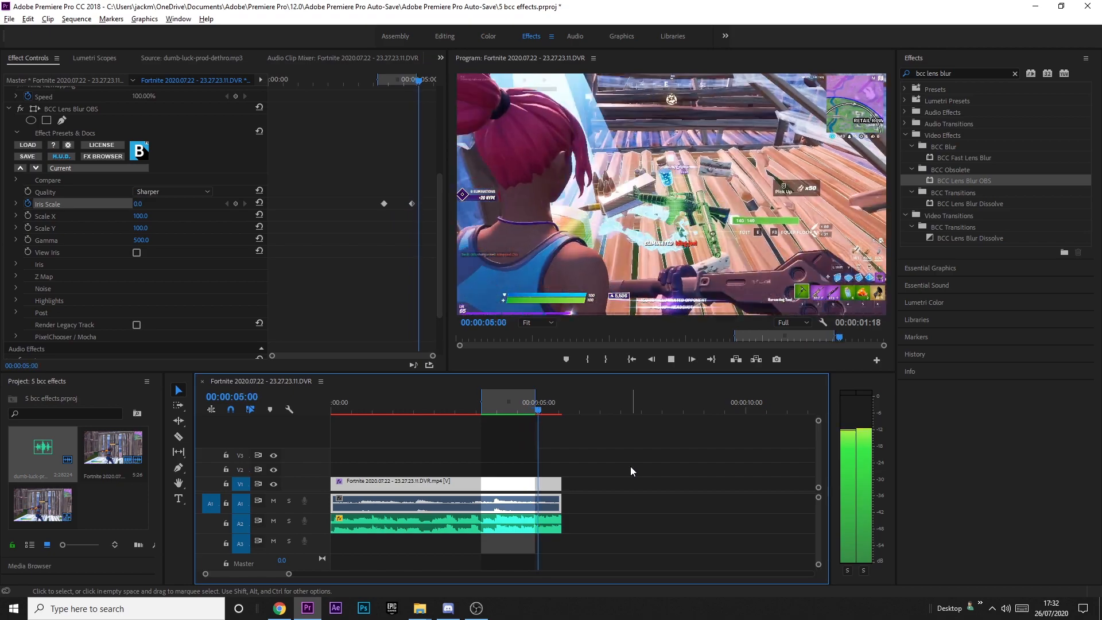
pyautogui.moveTo(508, 403); pyautogui.dragTo(531, 402)
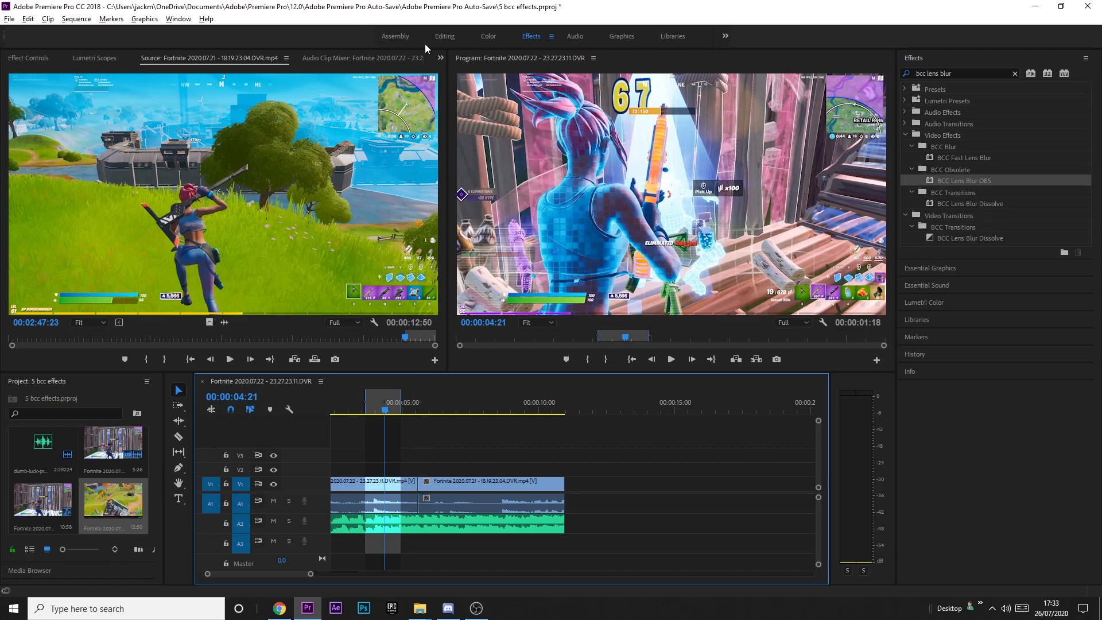
# Step: Create an adjustment layer with the default settings and place it on track V2 above the cut between the two clips
pyautogui.click(400, 35)
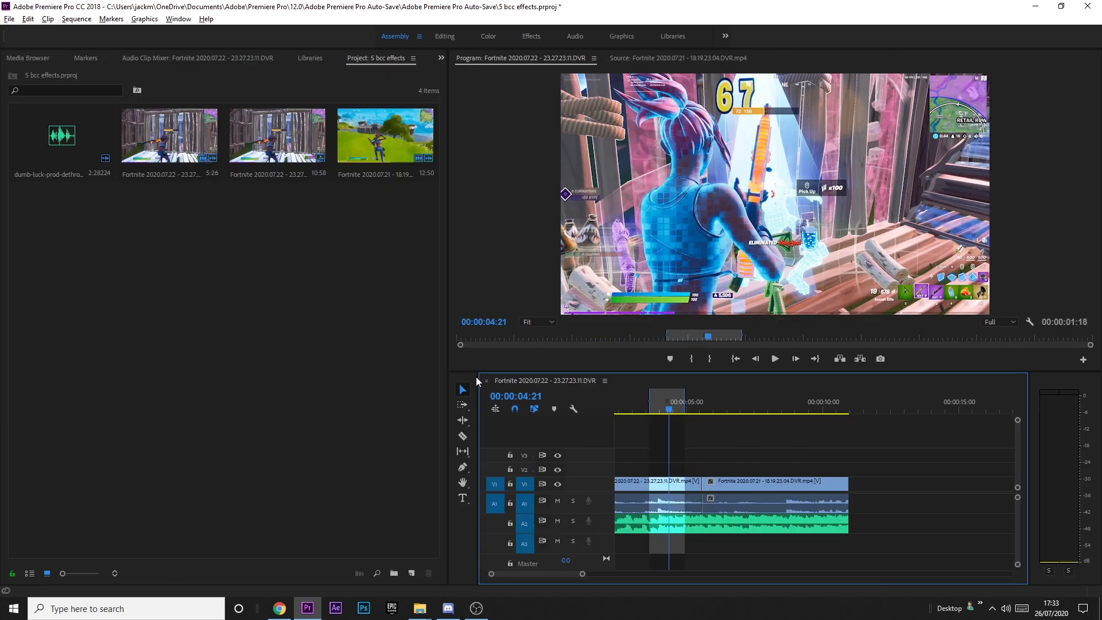
pyautogui.click(411, 573)
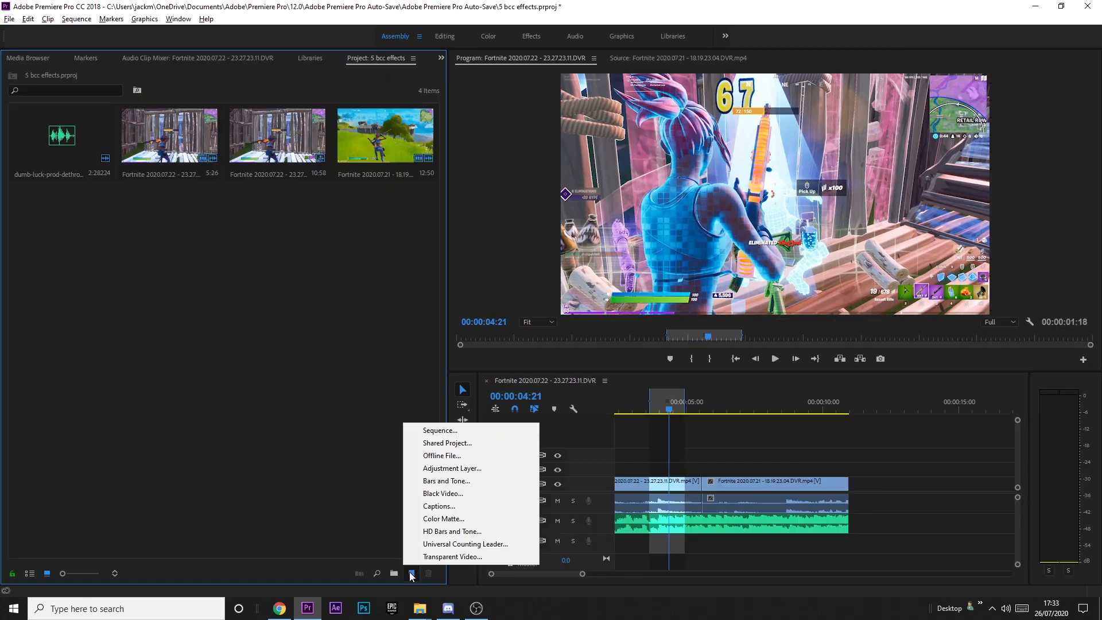
pyautogui.click(452, 467)
pyautogui.click(656, 391)
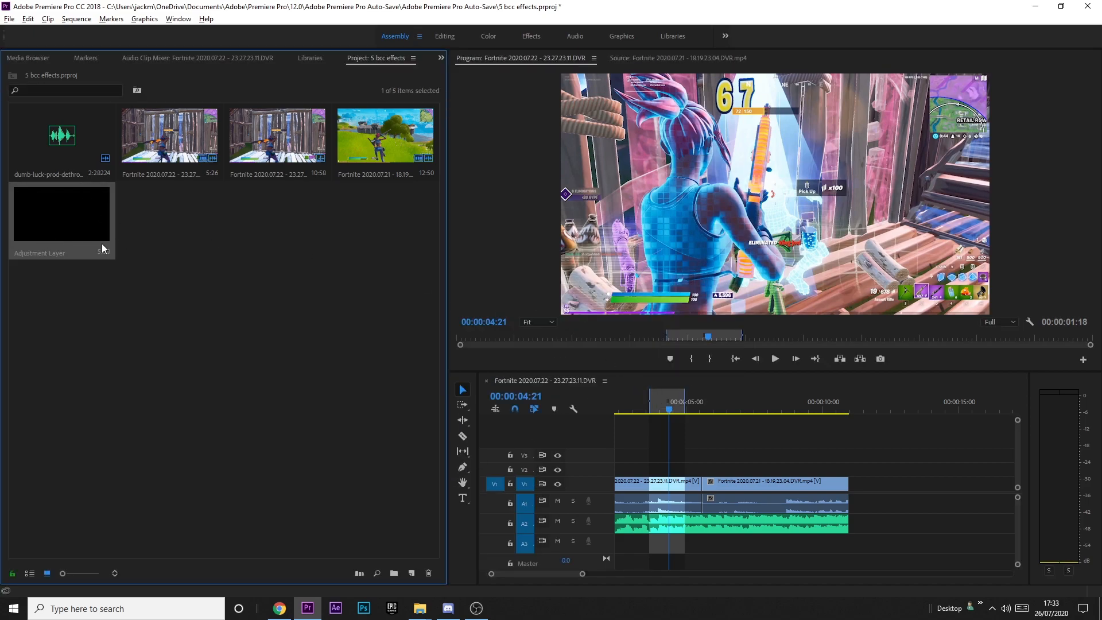
pyautogui.moveTo(19, 254); pyautogui.dragTo(696, 473)
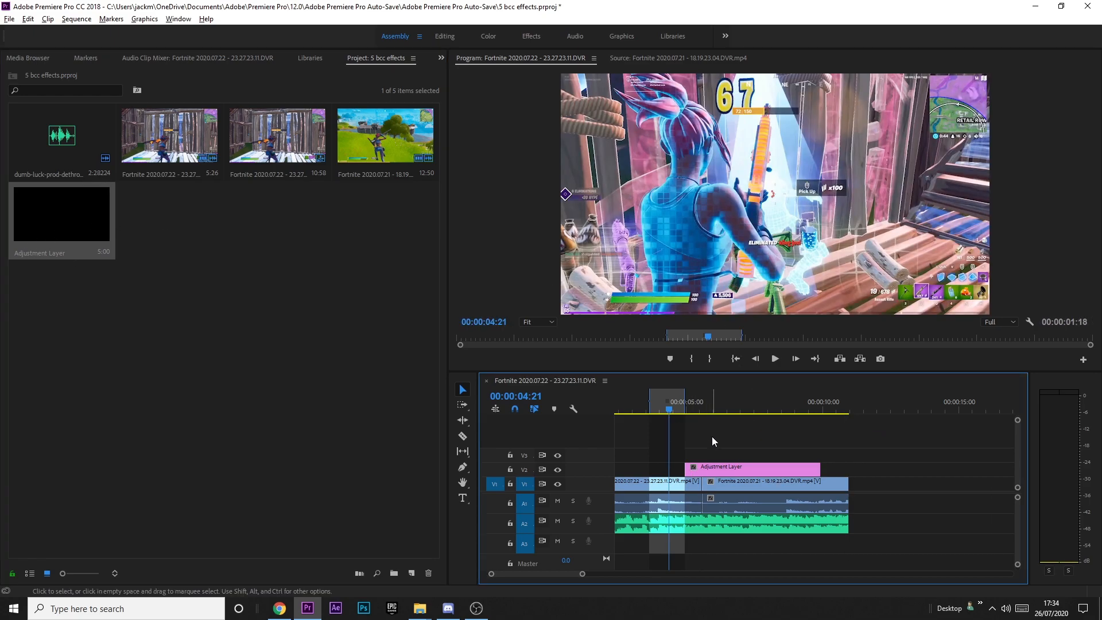
# Step: Trim the adjustment layer's start to 00:00:05:20, 15 frames before the cut between the clips
pyautogui.keyDown('alt'); pyautogui.scroll(3, 714, 429); pyautogui.keyUp('alt')
pyautogui.scroll(2, 691, 484)
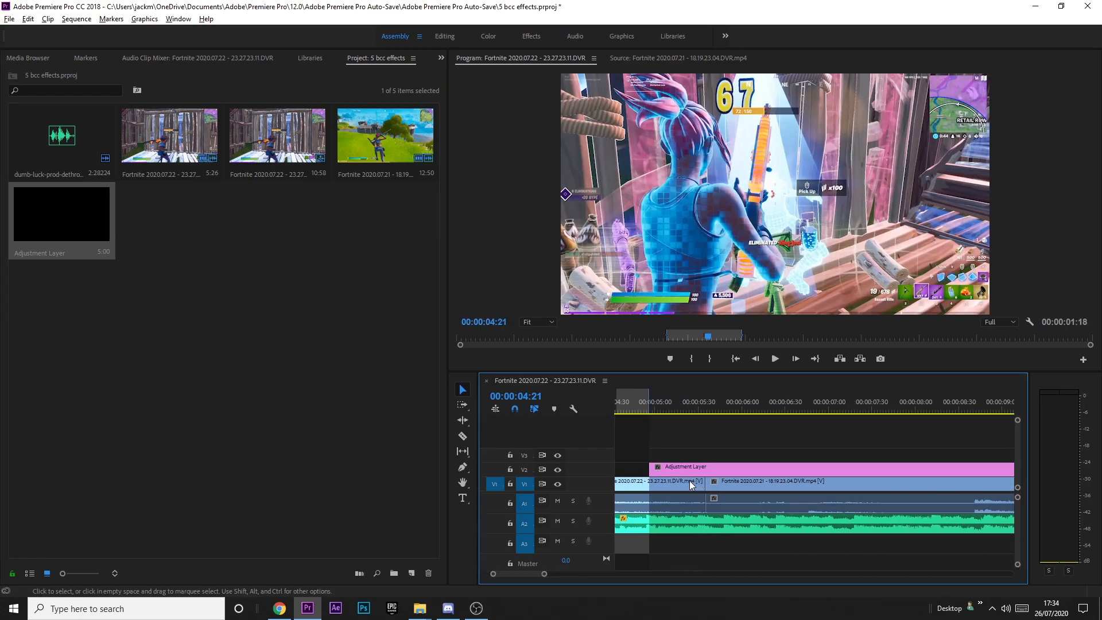
pyautogui.click(705, 401)
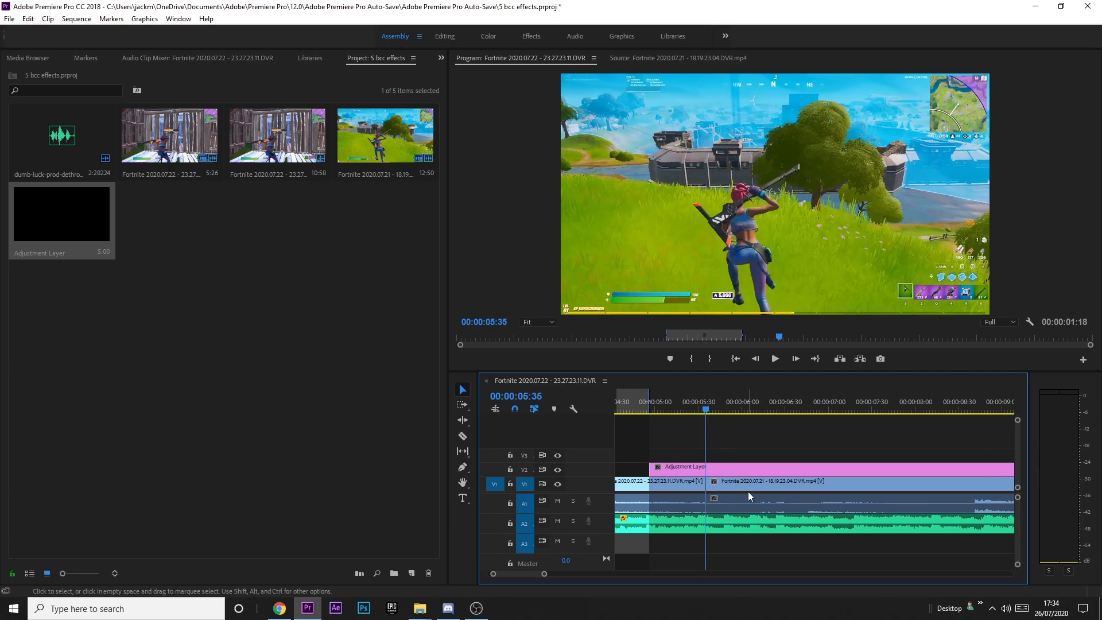
pyautogui.press('Left')
pyautogui.press('Left')
pyautogui.press('Left')
pyautogui.press('Left')
pyautogui.press('Left')
pyautogui.press('Left')
pyautogui.press('Left')
pyautogui.press('Left')
pyautogui.press('Left')
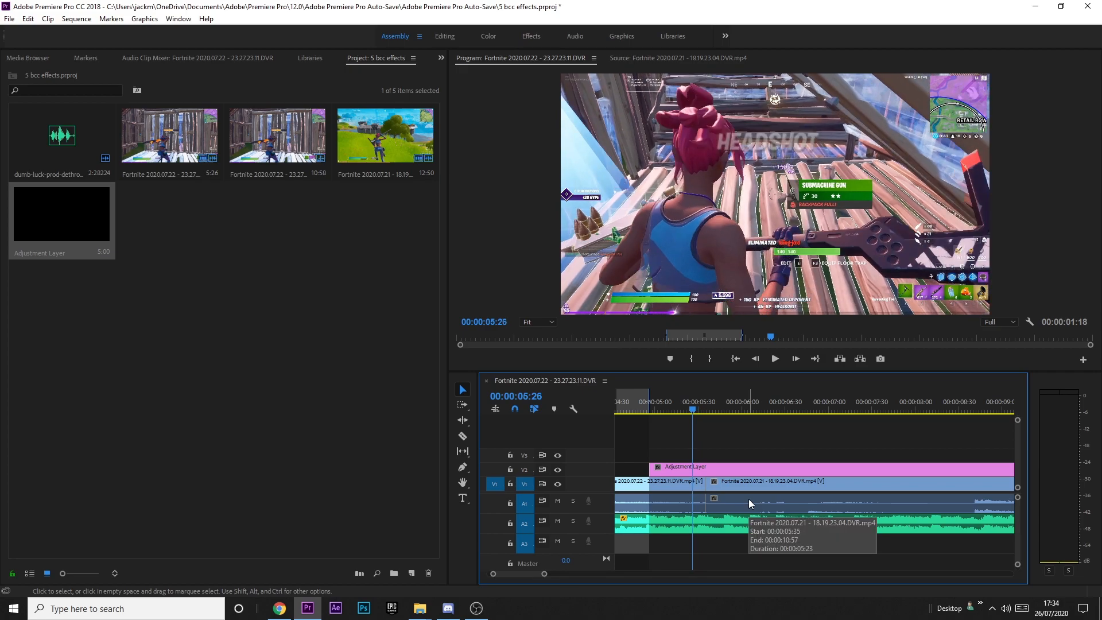
pyautogui.press('Left')
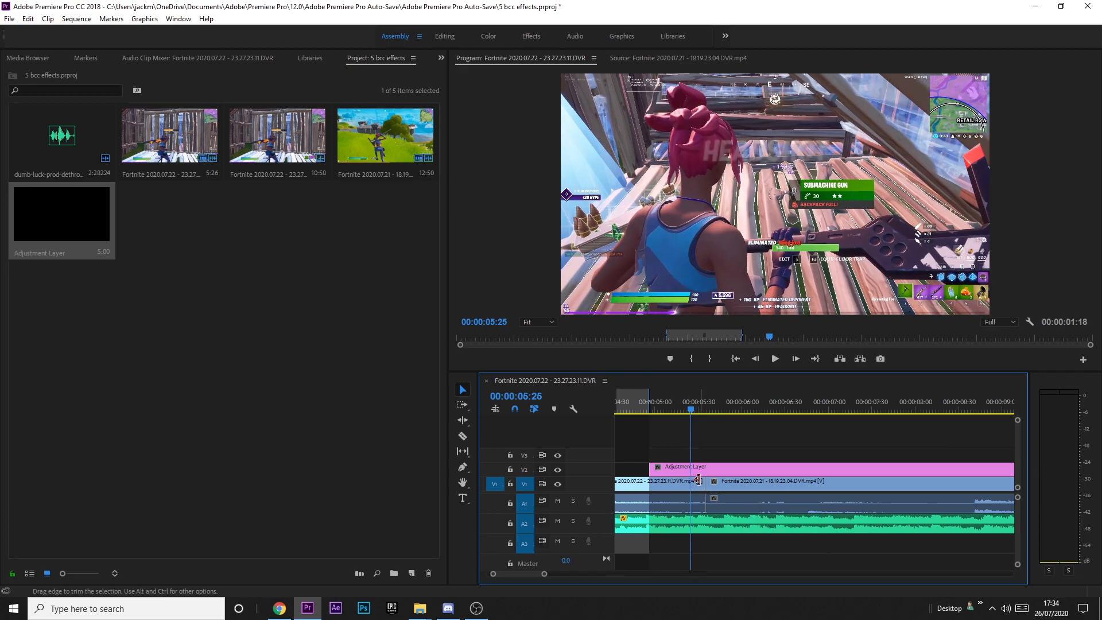
pyautogui.press('Left')
pyautogui.press('Left')
pyautogui.press('Left')
pyautogui.press('Left')
pyautogui.press('Left')
pyautogui.moveTo(651, 468); pyautogui.dragTo(684, 468)
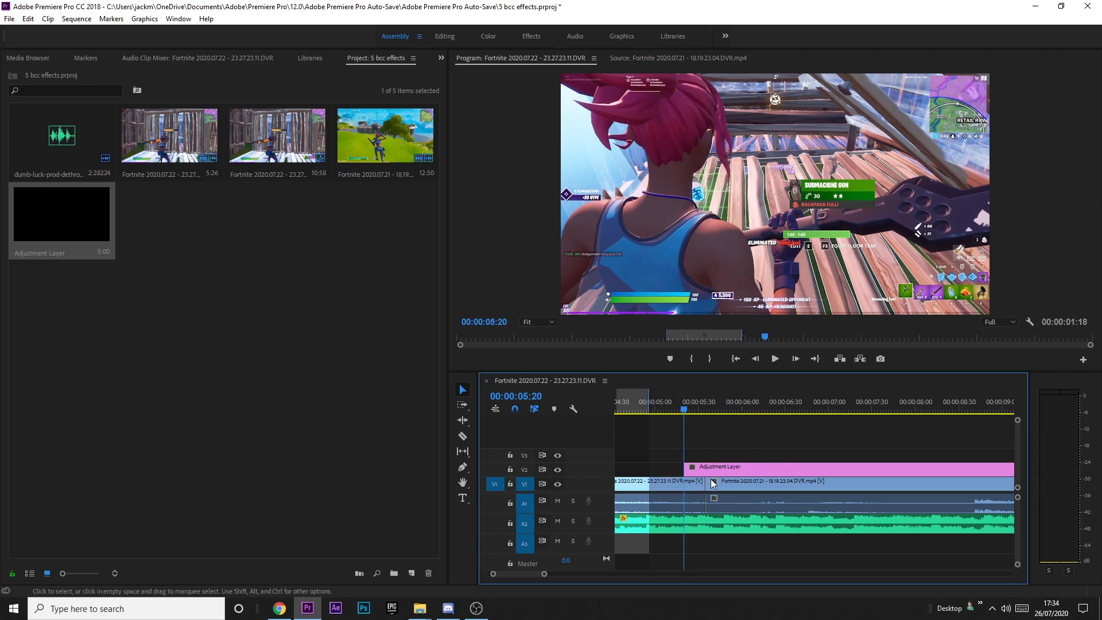
# Step: Trim the adjustment layer's end to 00:00:05:50, 15 frames after the cut, and return the playhead to the cut at 00:00:05:35
pyautogui.click(705, 405)
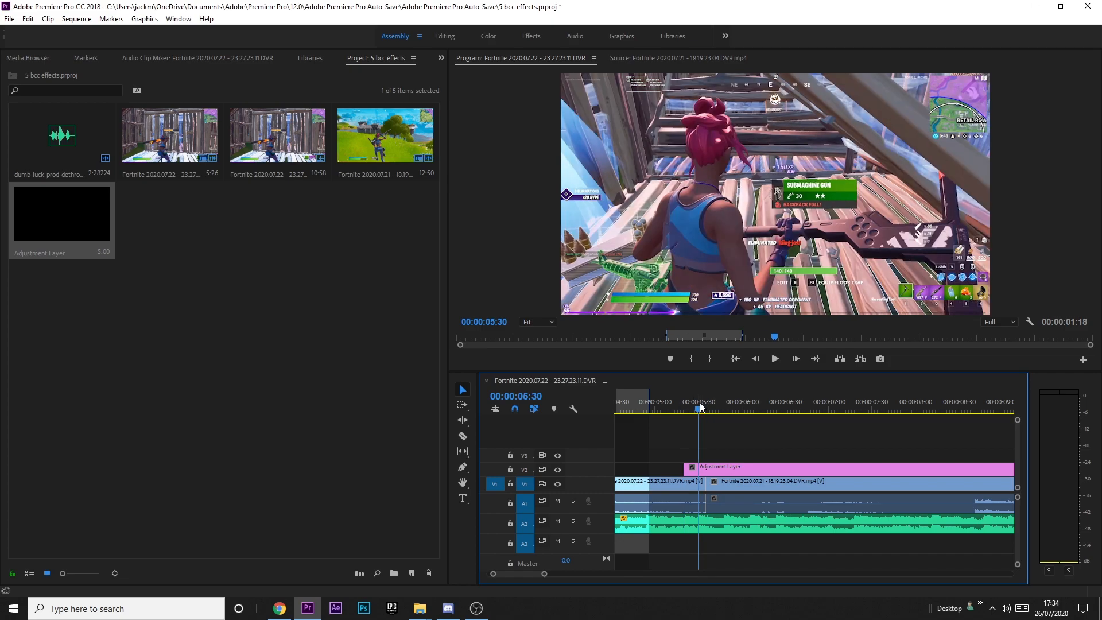
pyautogui.press('space')
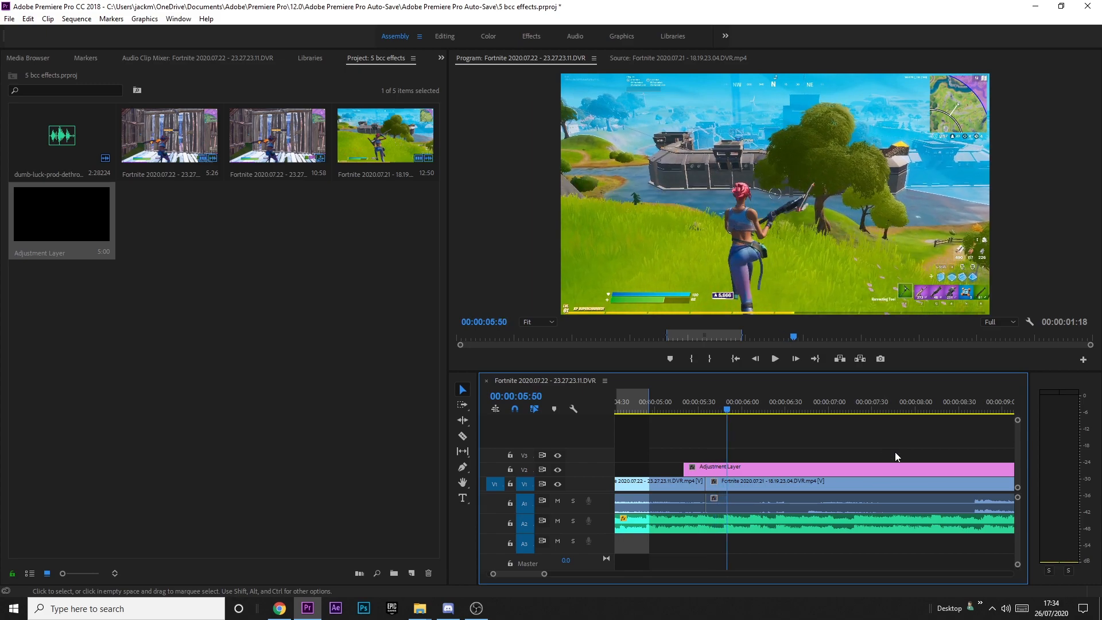
pyautogui.scroll(-3, 870, 538)
pyautogui.moveTo(955, 469); pyautogui.dragTo(803, 469)
pyautogui.scroll(2, 798, 482)
pyautogui.moveTo(786, 413); pyautogui.dragTo(800, 454)
pyautogui.click(799, 454)
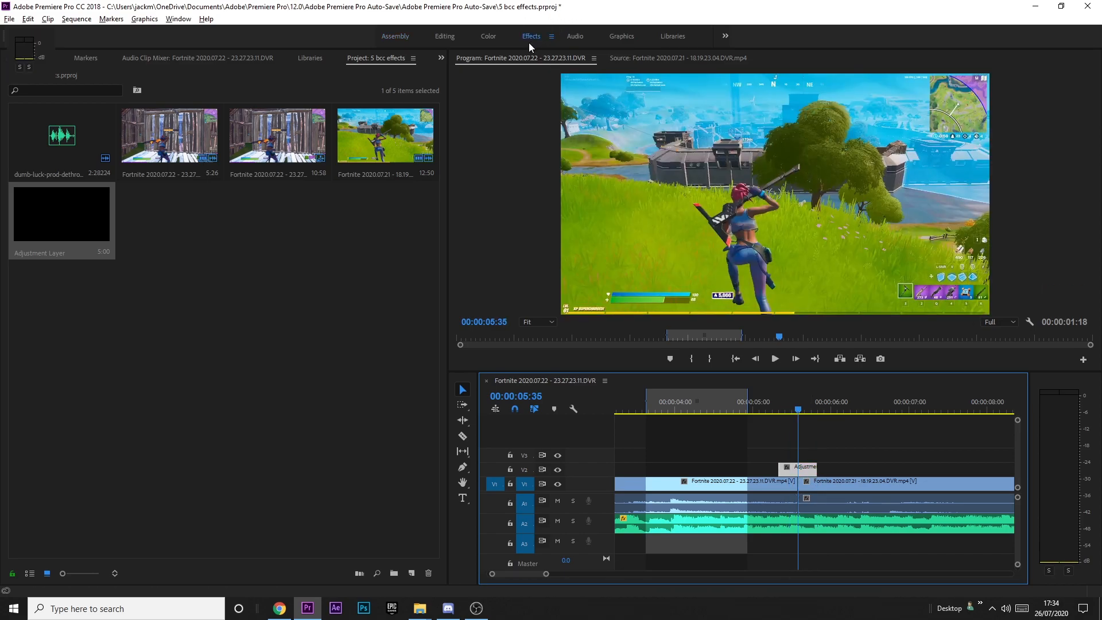
# Step: Find the lens blur effects, apply BCC Lens Blur OBS to the adjustment layer, and show its effect settings
pyautogui.click(928, 72)
pyautogui.write('lens blur')
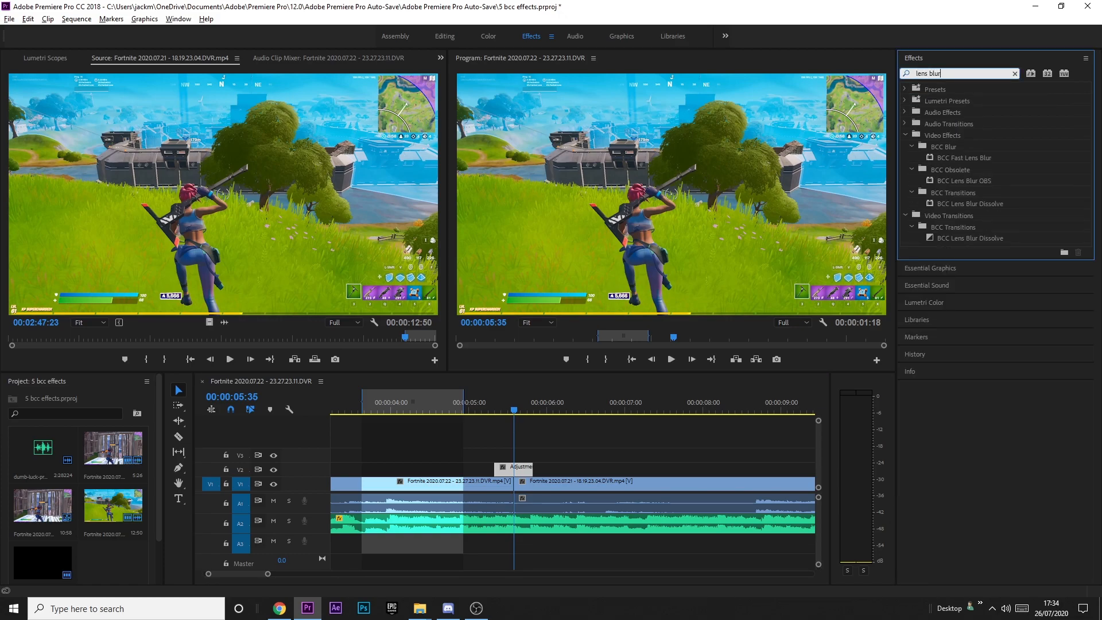
pyautogui.moveTo(963, 182); pyautogui.dragTo(514, 467)
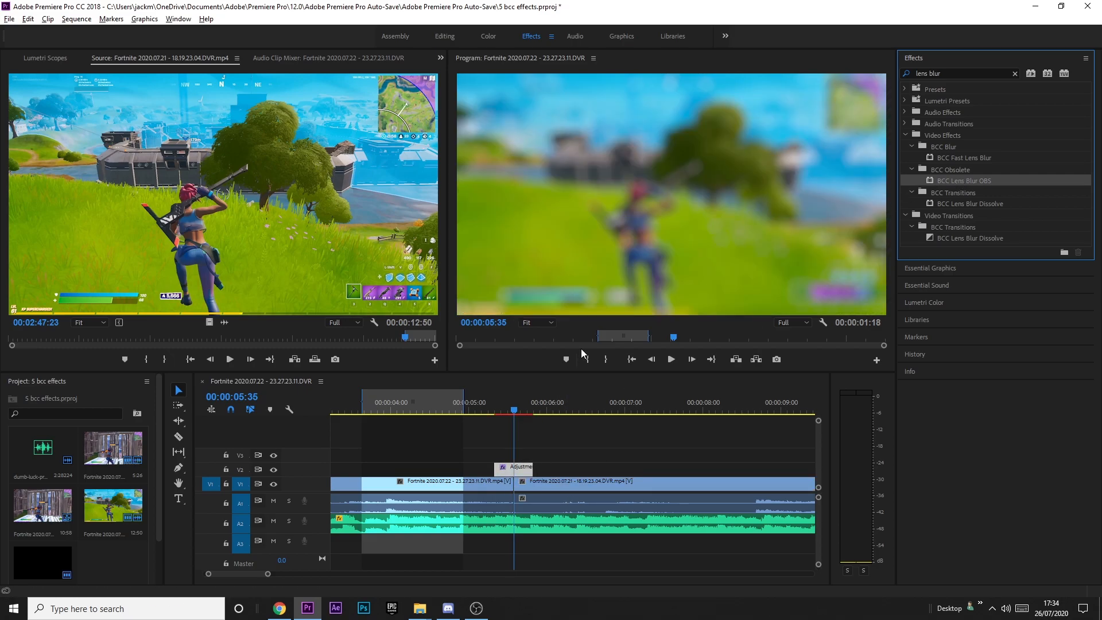
pyautogui.click(2, 60)
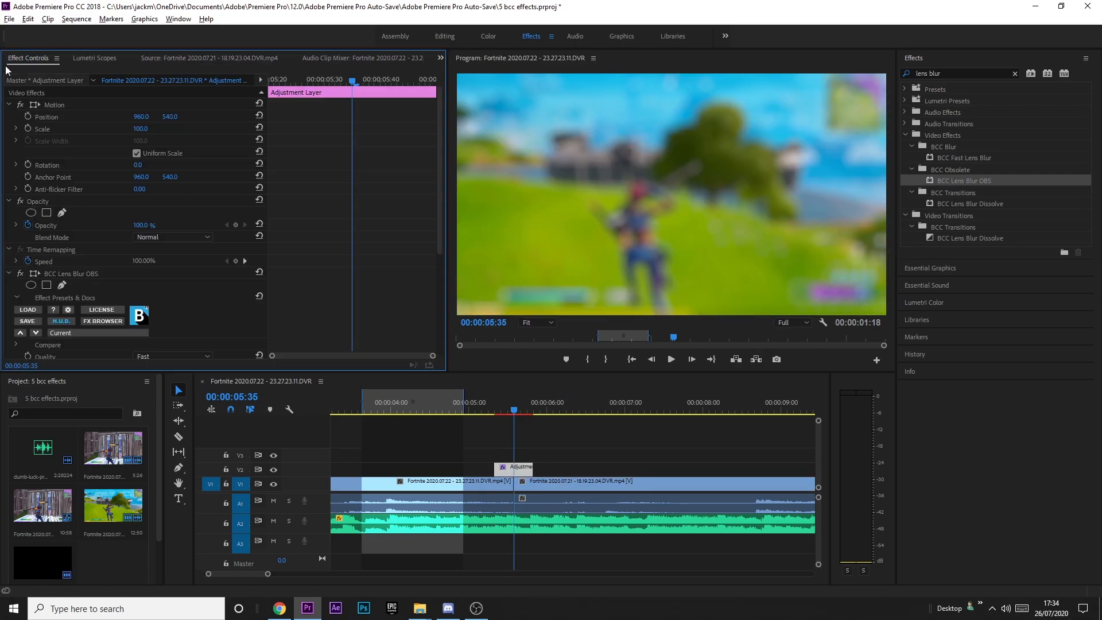
pyautogui.scroll(-5, 300, 254)
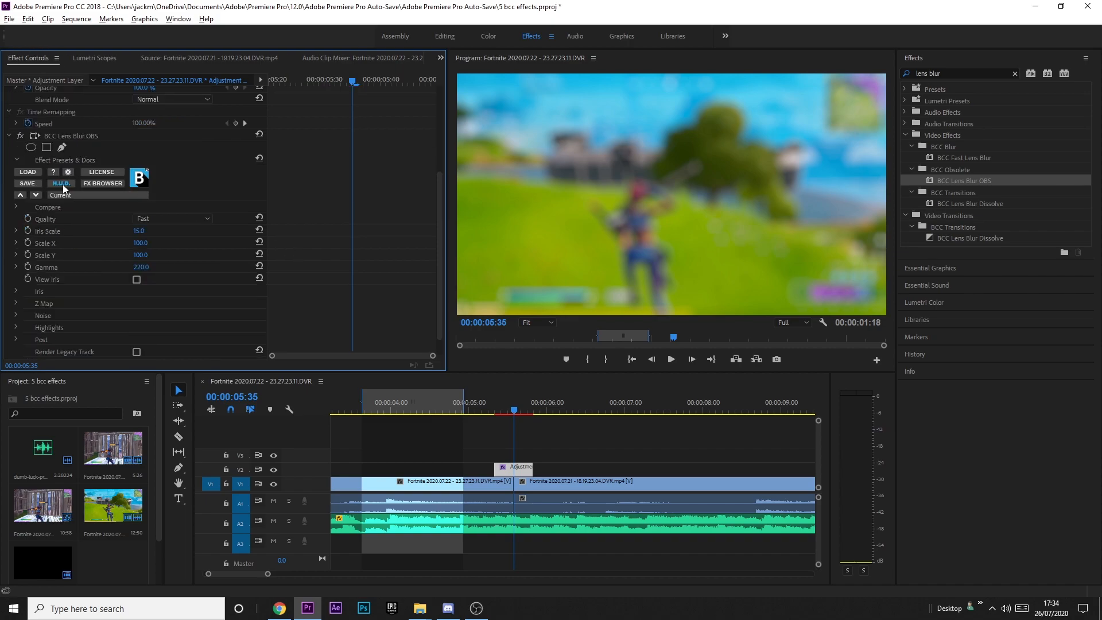
# Step: Keyframe the Iris Scale at 15 on the cut at 00:00:05:35, and at 0 at 00:00:05:20 and 00:00:05:50
pyautogui.click(27, 230)
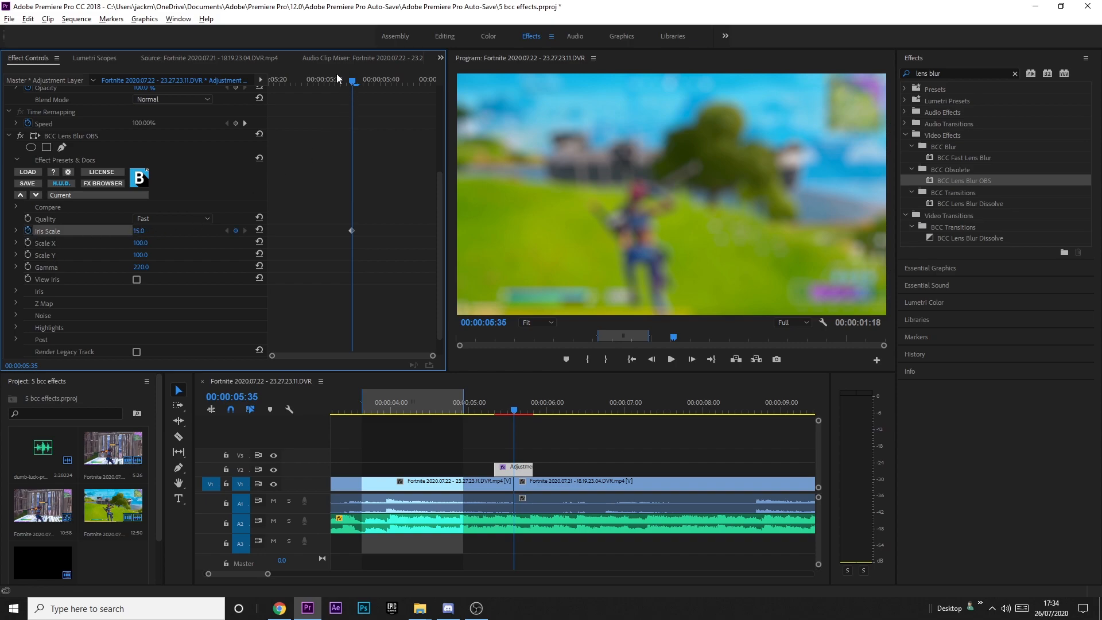
pyautogui.moveTo(337, 79); pyautogui.dragTo(192, 78)
pyautogui.moveTo(144, 230); pyautogui.dragTo(131, 230)
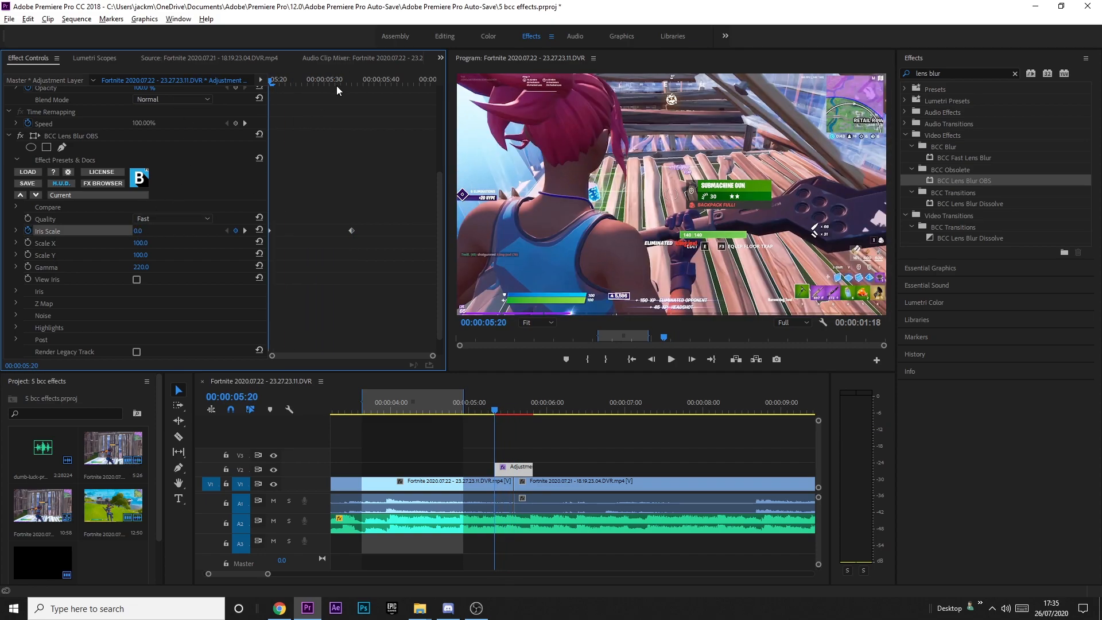
pyautogui.moveTo(335, 85); pyautogui.dragTo(545, 96)
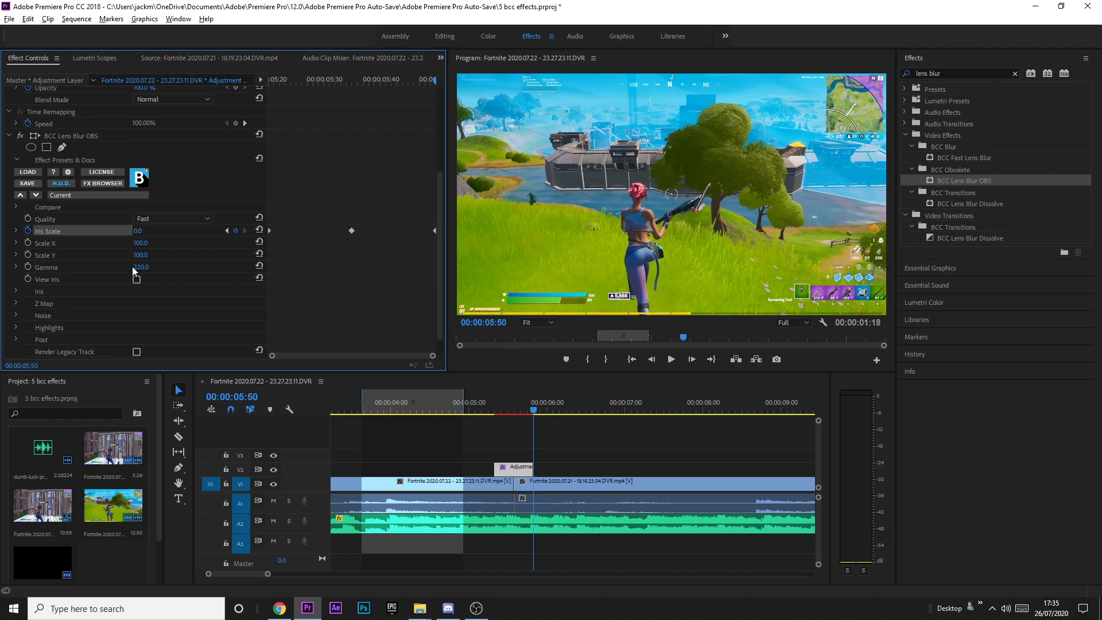
# Step: Set the lens blur's Gamma to 500 and look over its Quality options
pyautogui.click(141, 267)
pyautogui.write('500')
pyautogui.press('Return')
pyautogui.click(172, 219)
pyautogui.click(155, 243)
# Step: Change the first and last Iris Scale keyframes to Continuous Bezier and show the Iris Scale value and velocity graphs
pyautogui.rightClick(434, 230)
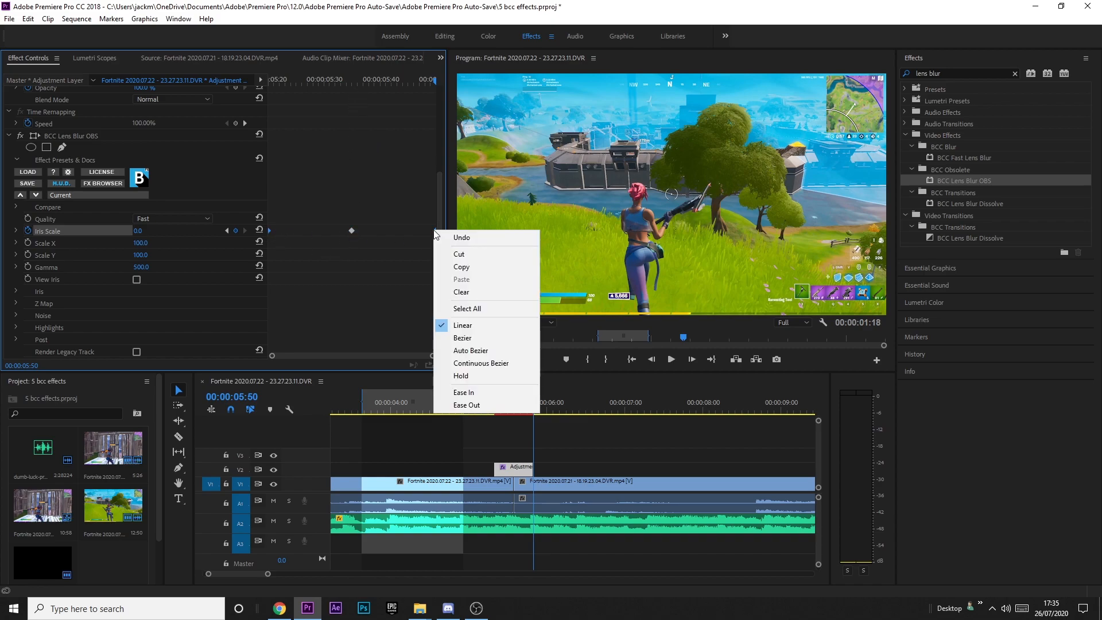
pyautogui.click(480, 362)
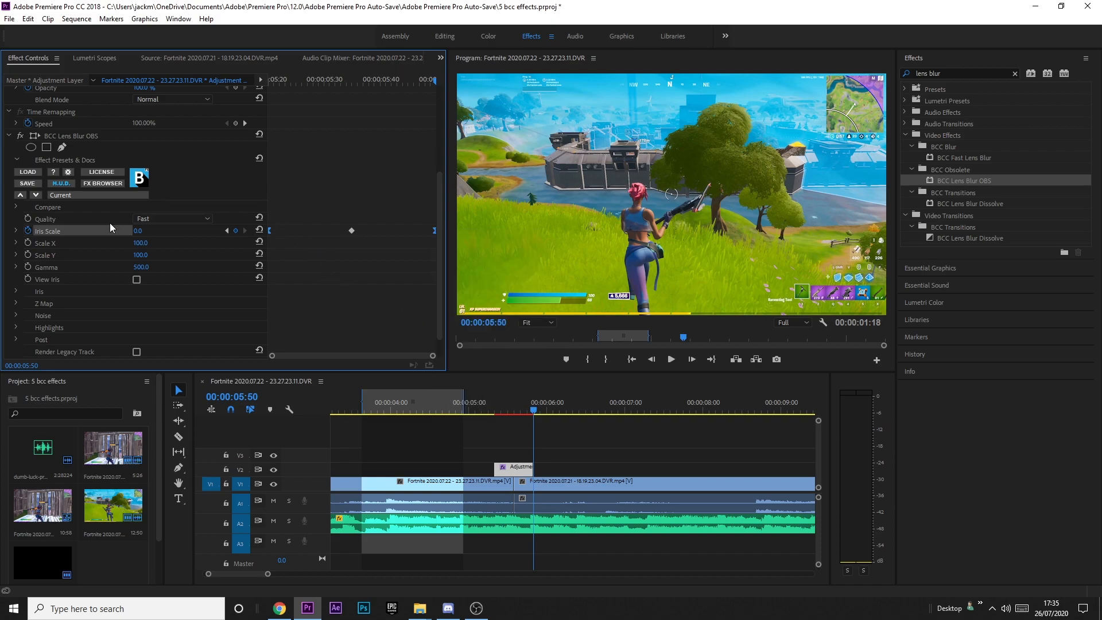
pyautogui.click(16, 230)
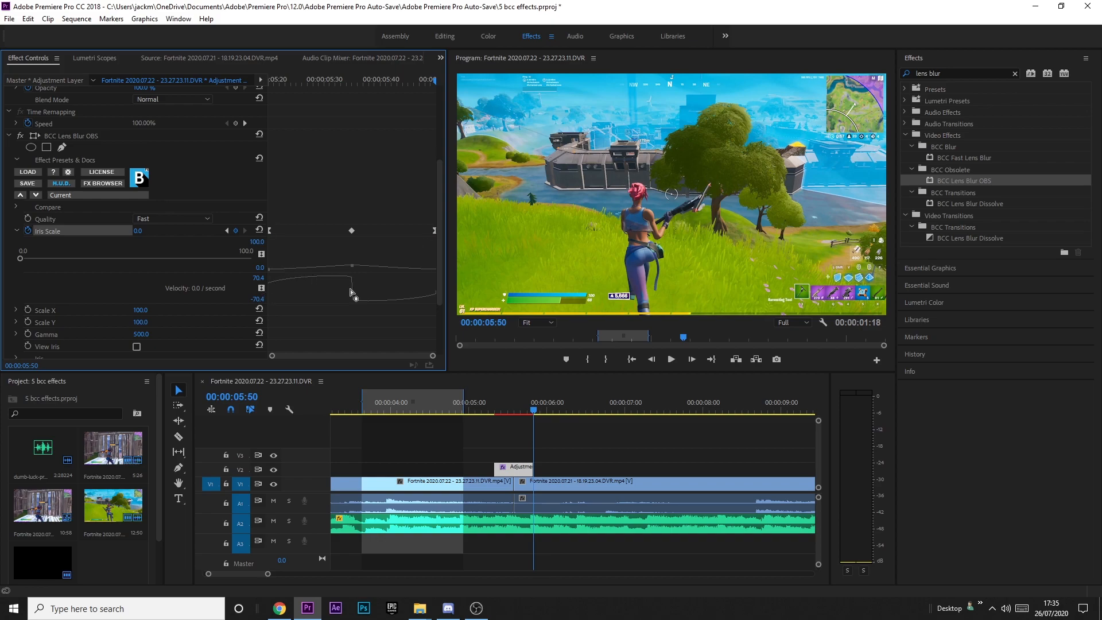
# Step: Reshape the Iris Scale velocity curve by pulling the keyframe handles towards the middle keyframe for a sharper blur peak
pyautogui.click(270, 230)
pyautogui.moveTo(283, 285); pyautogui.dragTo(306, 289)
pyautogui.click(434, 230)
pyautogui.moveTo(273, 355); pyautogui.dragTo(349, 355)
pyautogui.moveTo(434, 231); pyautogui.dragTo(423, 230)
pyautogui.moveTo(407, 292); pyautogui.dragTo(383, 290)
pyautogui.moveTo(424, 230); pyautogui.dragTo(435, 231)
pyautogui.moveTo(356, 356); pyautogui.dragTo(279, 355)
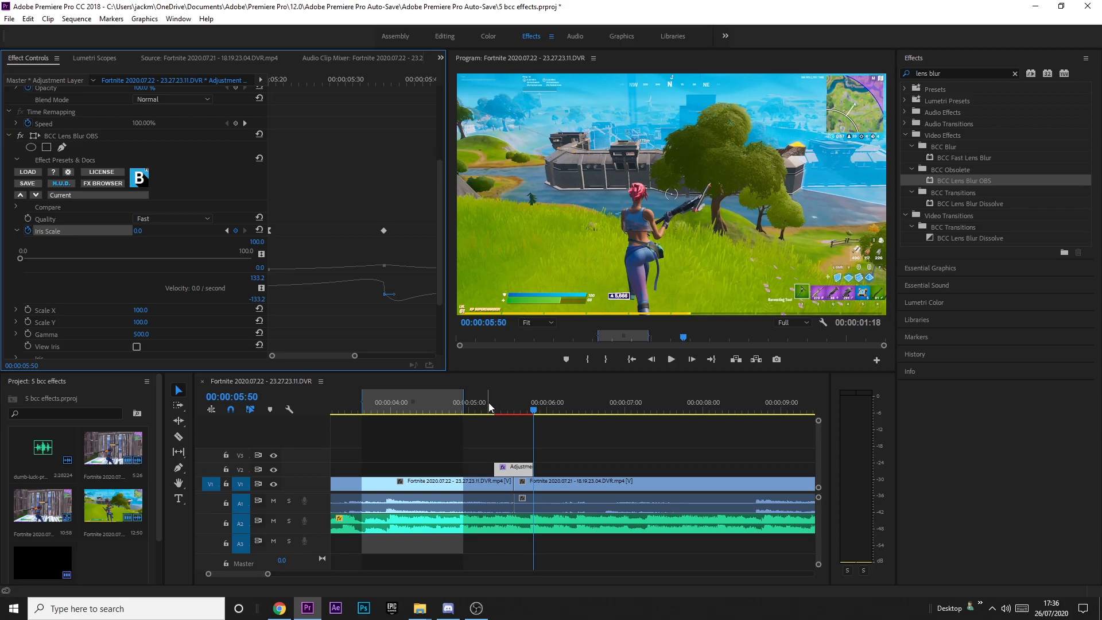
# Step: Play back the blur transition from before the adjustment layer into the second clip to check how it looks
pyautogui.click(351, 407)
pyautogui.press('space')
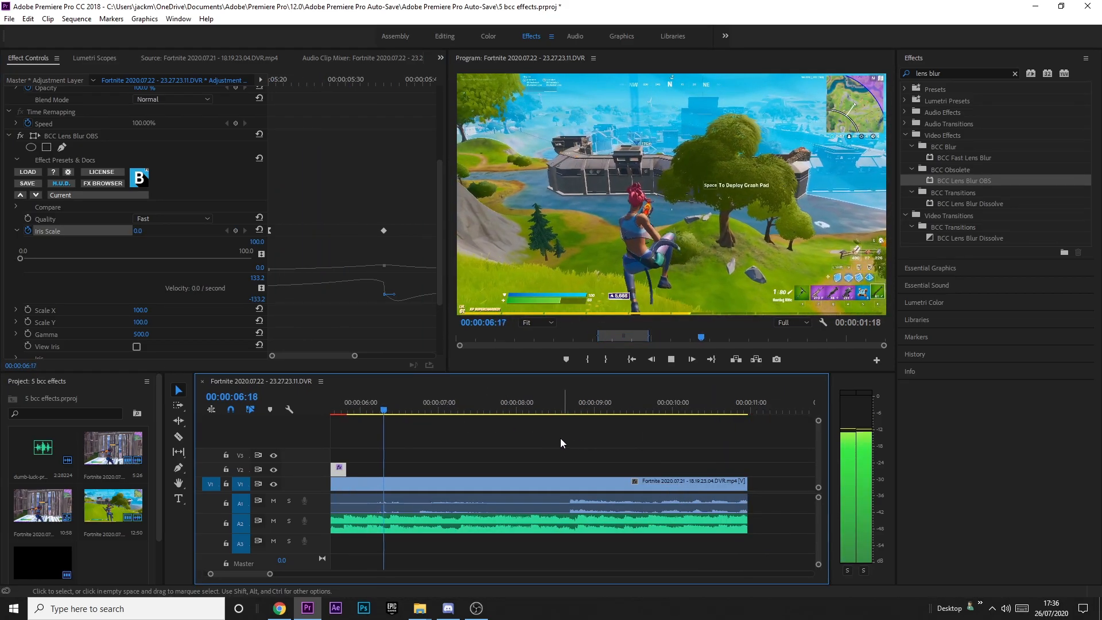
pyautogui.press('-')
pyautogui.click(373, 408)
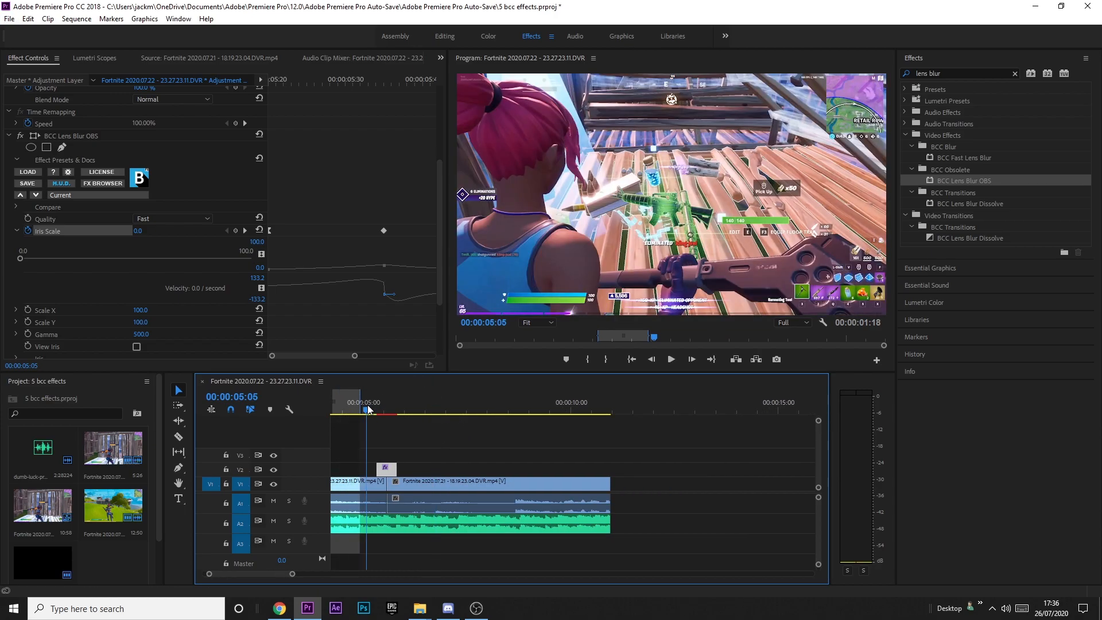
pyautogui.moveTo(373, 409); pyautogui.dragTo(353, 399)
pyautogui.press('-')
pyautogui.click(360, 409)
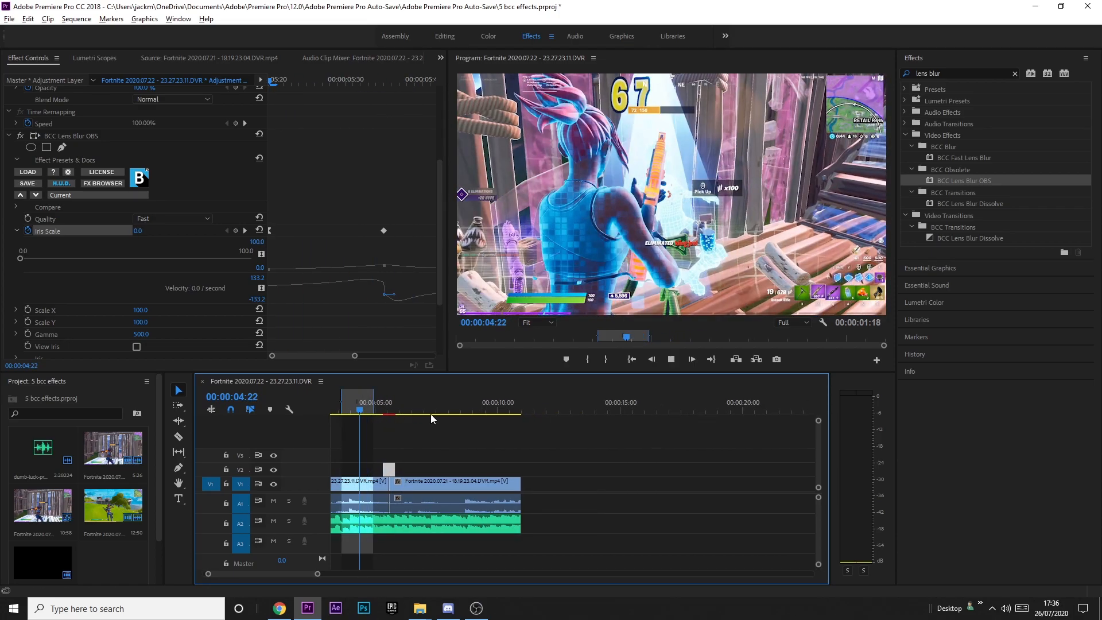
pyautogui.press('space')
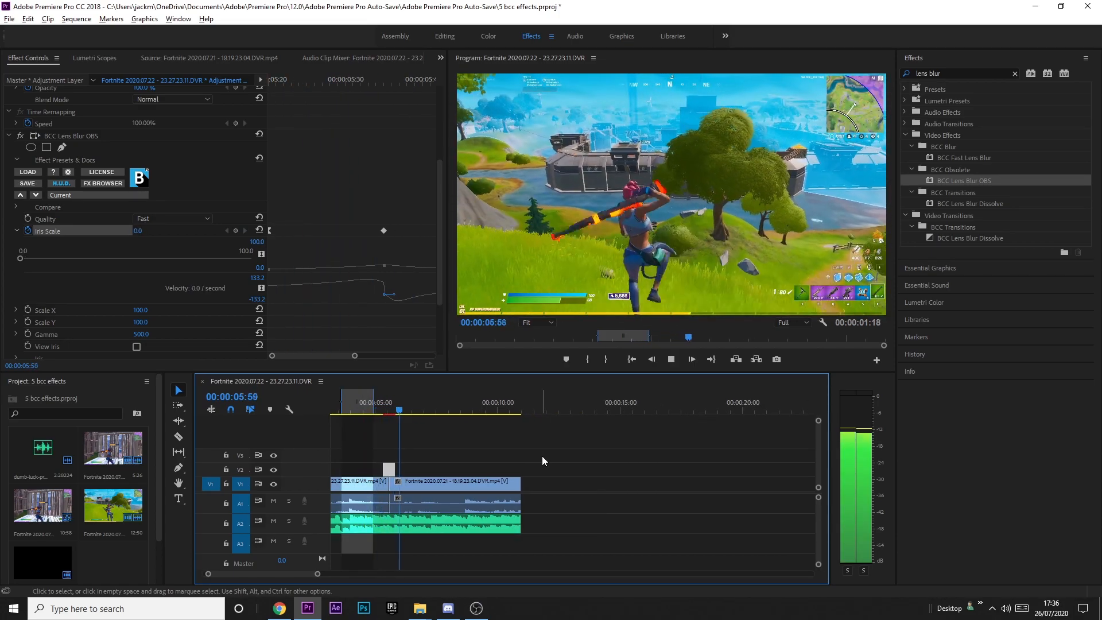
pyautogui.press('space')
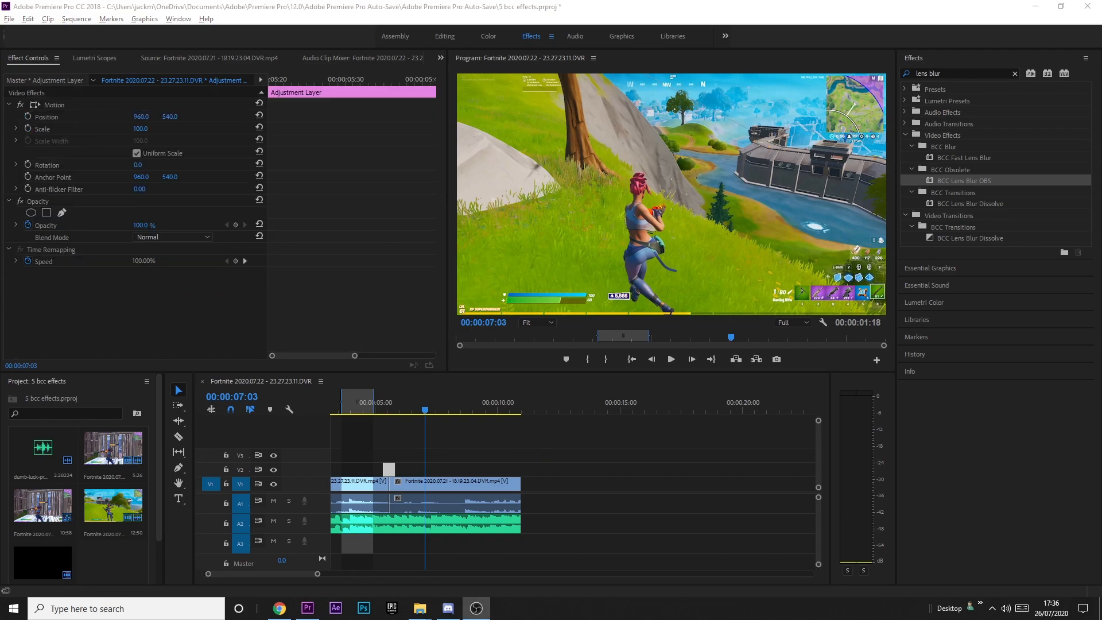
# Step: Find the BCC Hue-Sat-Lightness effect with "bcc hue", apply it to the first Fortnite clip, and show its settings
pyautogui.click(1014, 73)
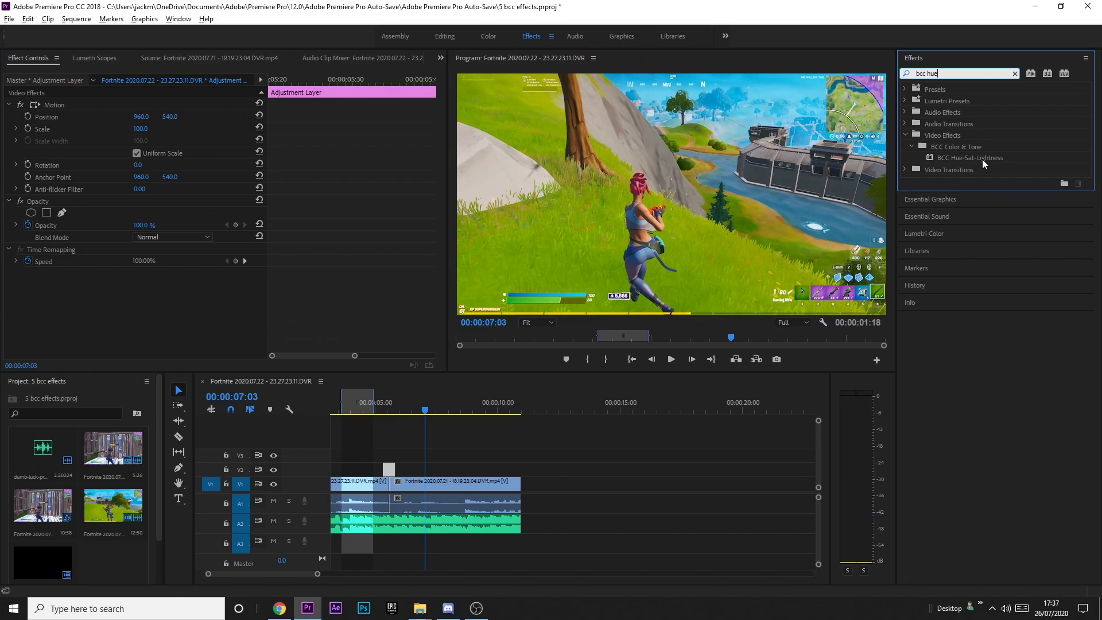
pyautogui.click(982, 160)
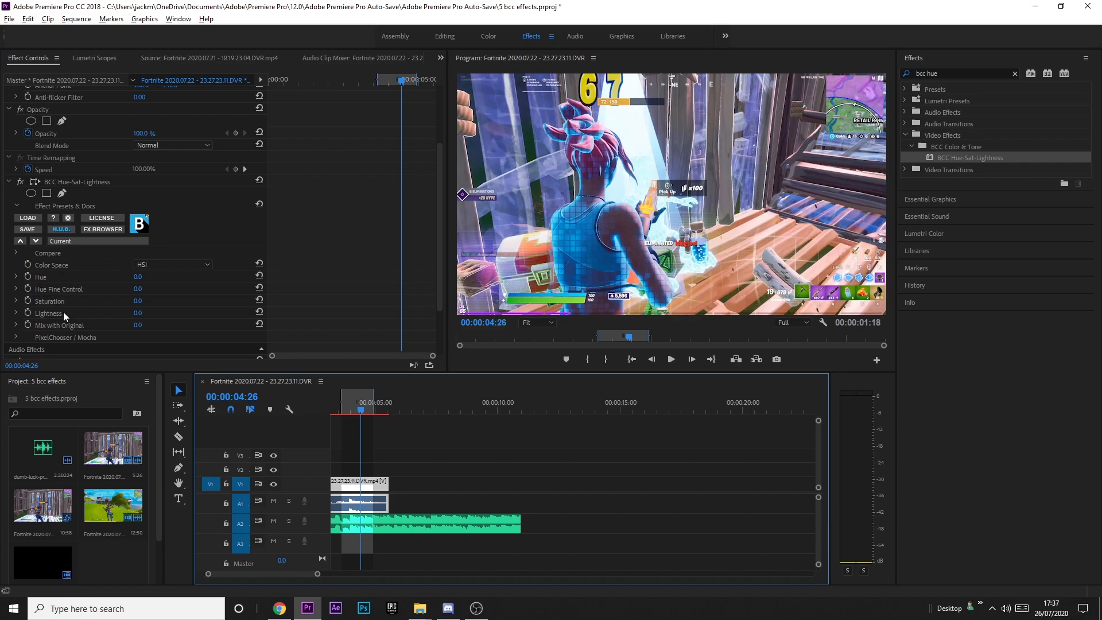
pyautogui.scroll(-2, 171, 319)
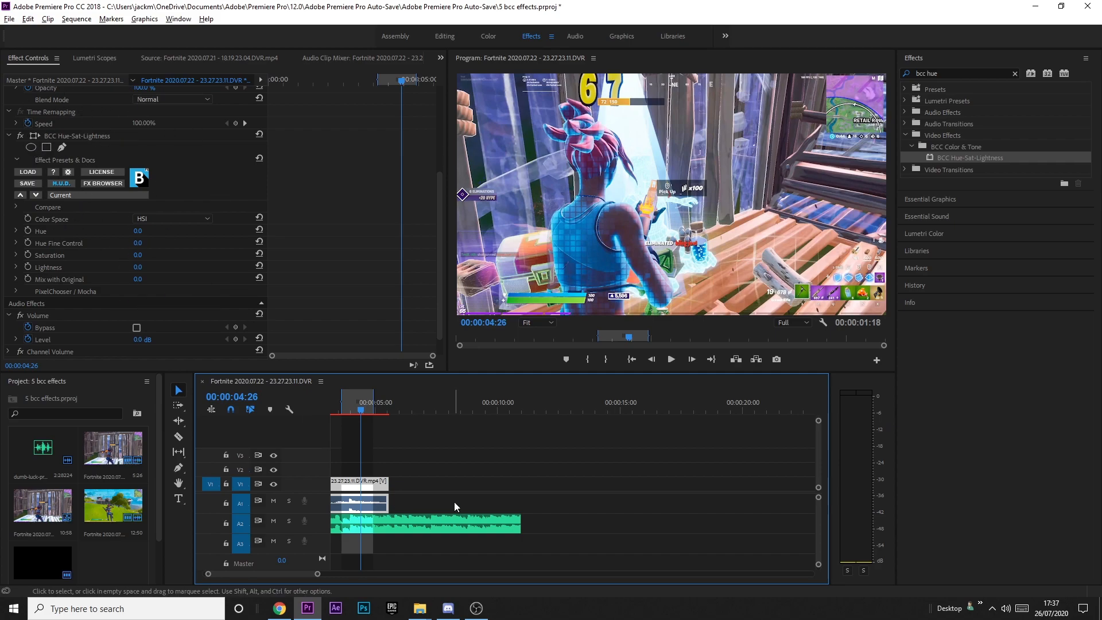
pyautogui.scroll(3, 347, 448)
# Step: Try out a lower Saturation and a shifted Hue on the first clip, undoing each change
pyautogui.moveTo(136, 266); pyautogui.dragTo(115, 255)
pyautogui.hotkey('ctrl', 'z')
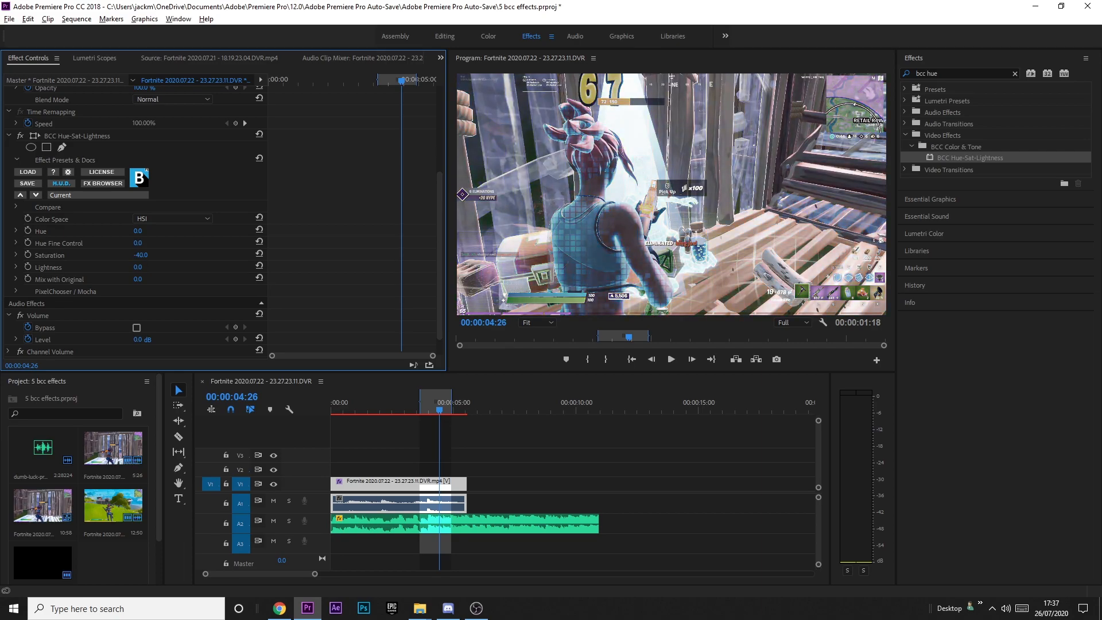
pyautogui.hotkey('ctrl', 'z')
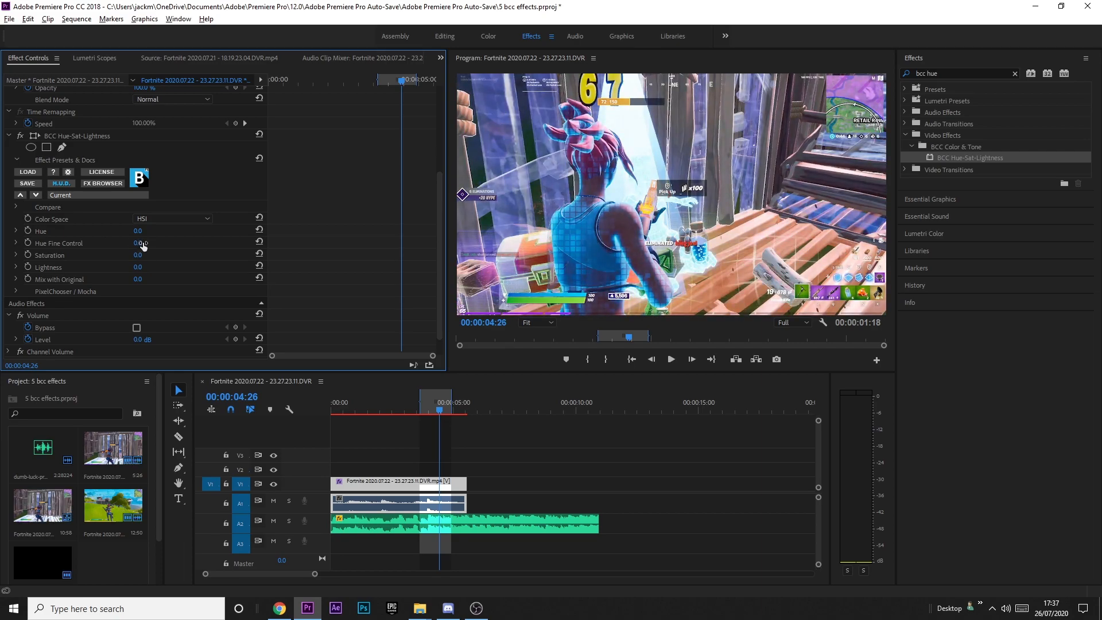
pyautogui.click(138, 230)
pyautogui.moveTo(141, 231); pyautogui.dragTo(163, 231)
pyautogui.hotkey('ctrl', 'z')
# Step: Play the first clip from near its beginning to find the stretch leading up to the gunshot
pyautogui.click(438, 403)
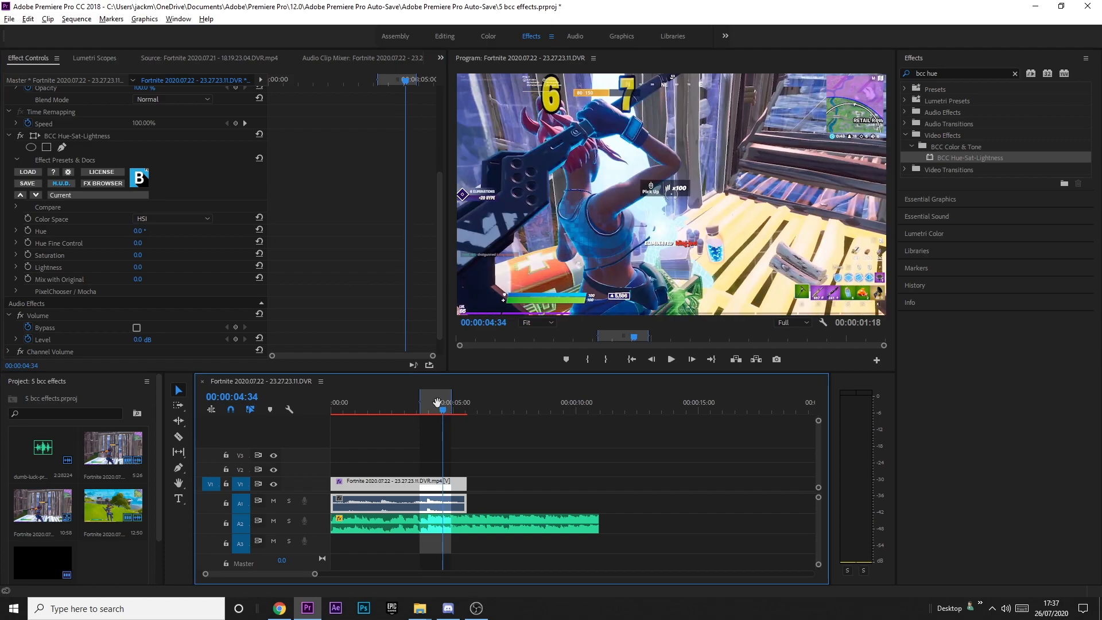
pyautogui.click(398, 408)
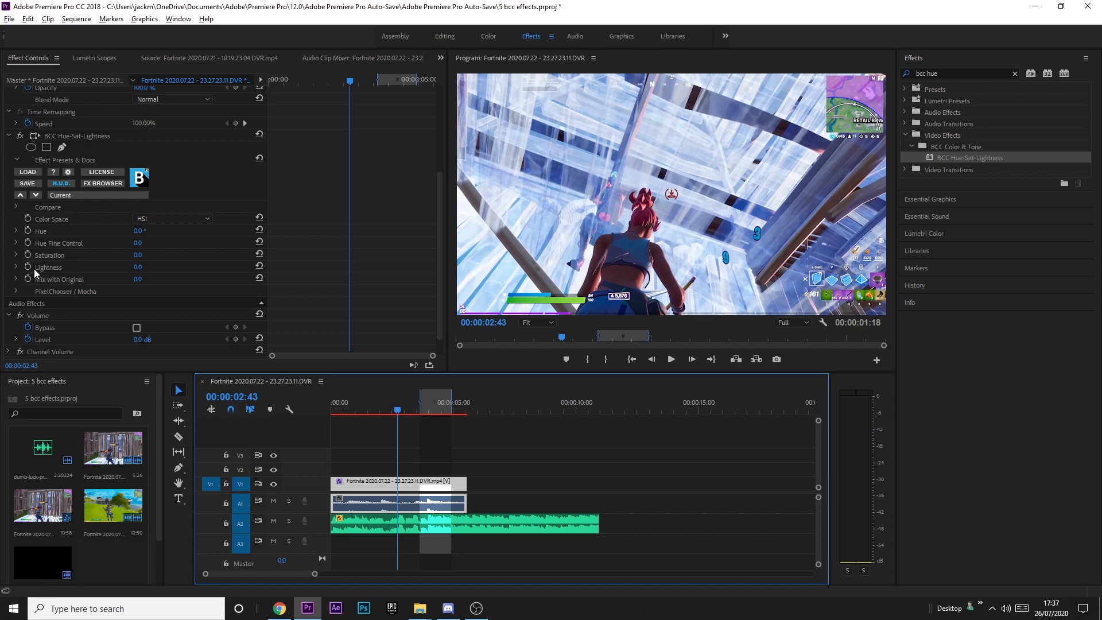
pyautogui.moveTo(388, 410); pyautogui.dragTo(355, 414)
pyautogui.scroll(3, 391, 485)
pyautogui.press('space')
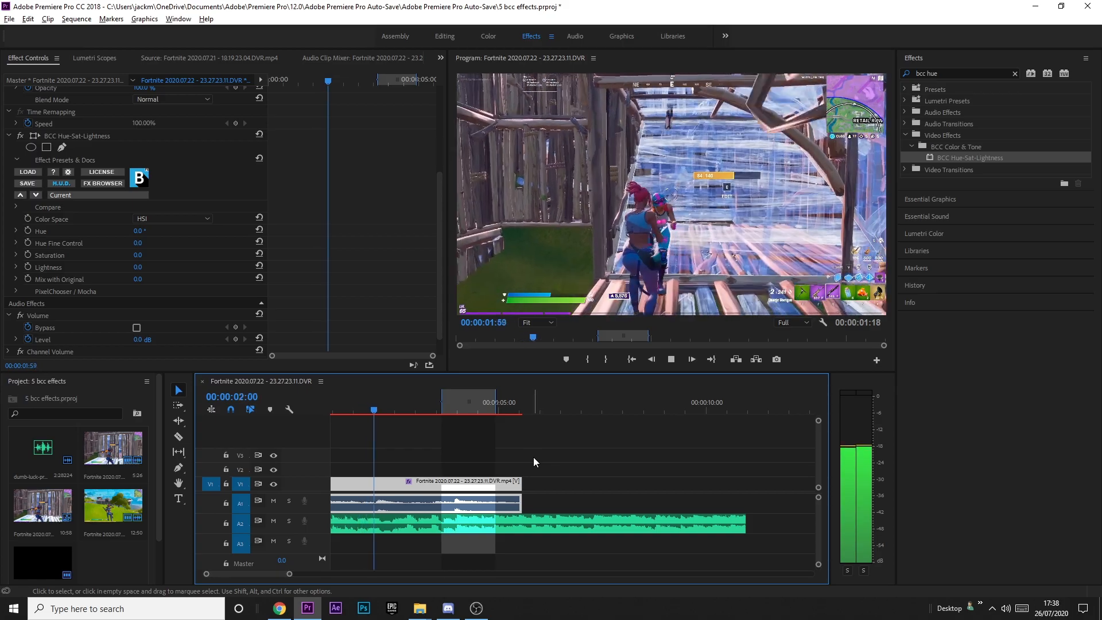
# Step: Keyframe Saturation and Lightness from 0 at 00:00:02:48 down to -75 at 00:00:03:52, one frame before the gunshot flash
pyautogui.moveTo(410, 407)
pyautogui.mouseDown()
pyautogui.moveTo(394, 406)
pyautogui.moveTo(437, 413)
pyautogui.moveTo(408, 418)
pyautogui.mouseUp()
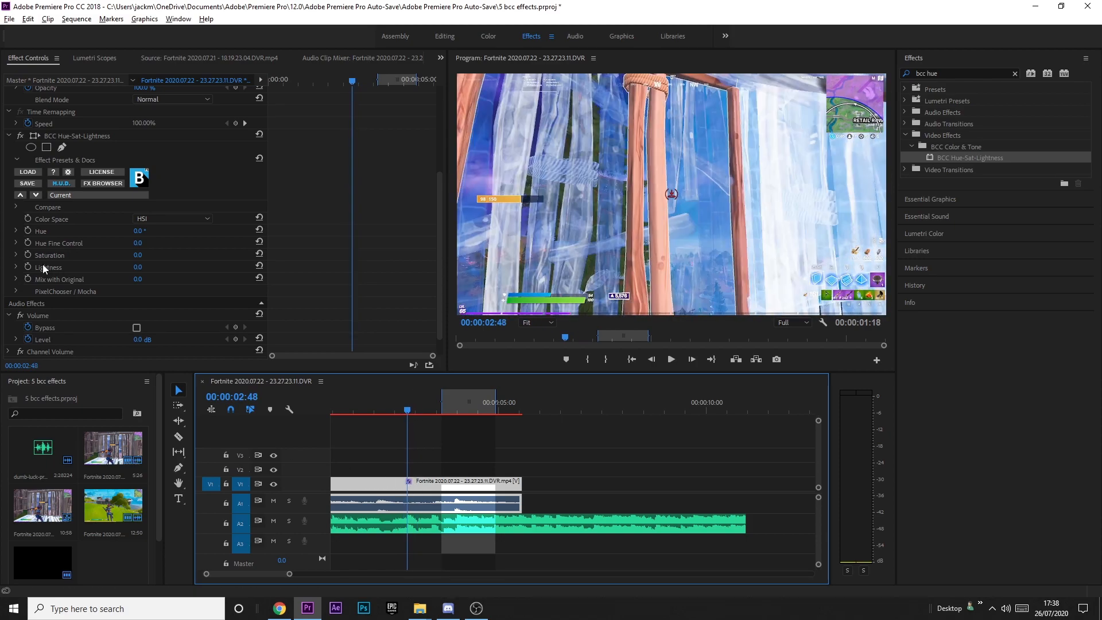
pyautogui.click(29, 253)
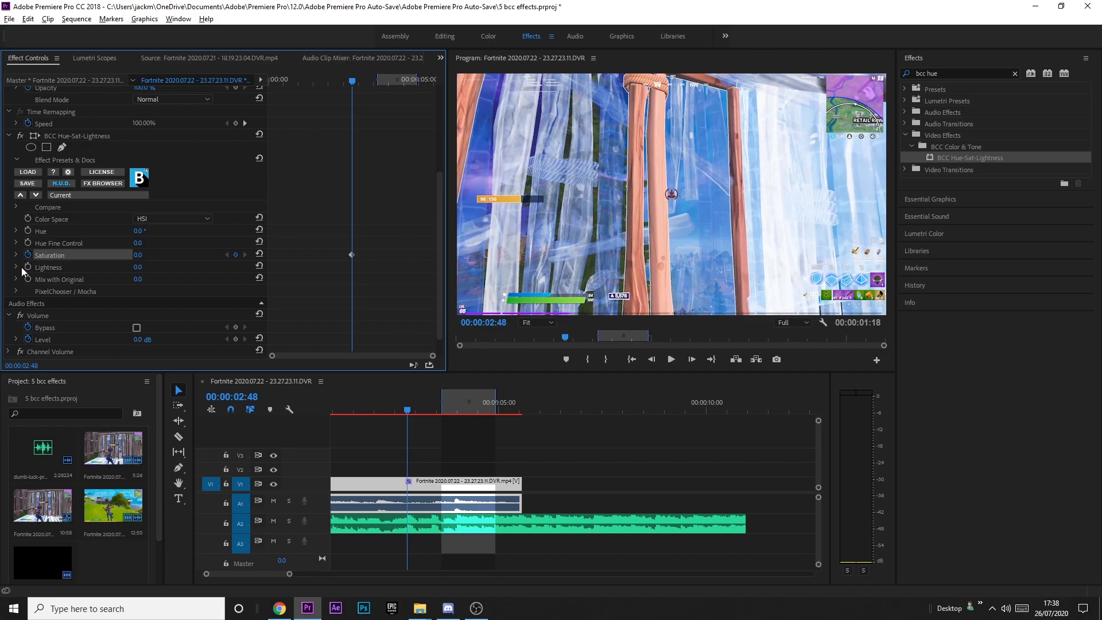
pyautogui.moveTo(350, 84); pyautogui.dragTo(384, 85)
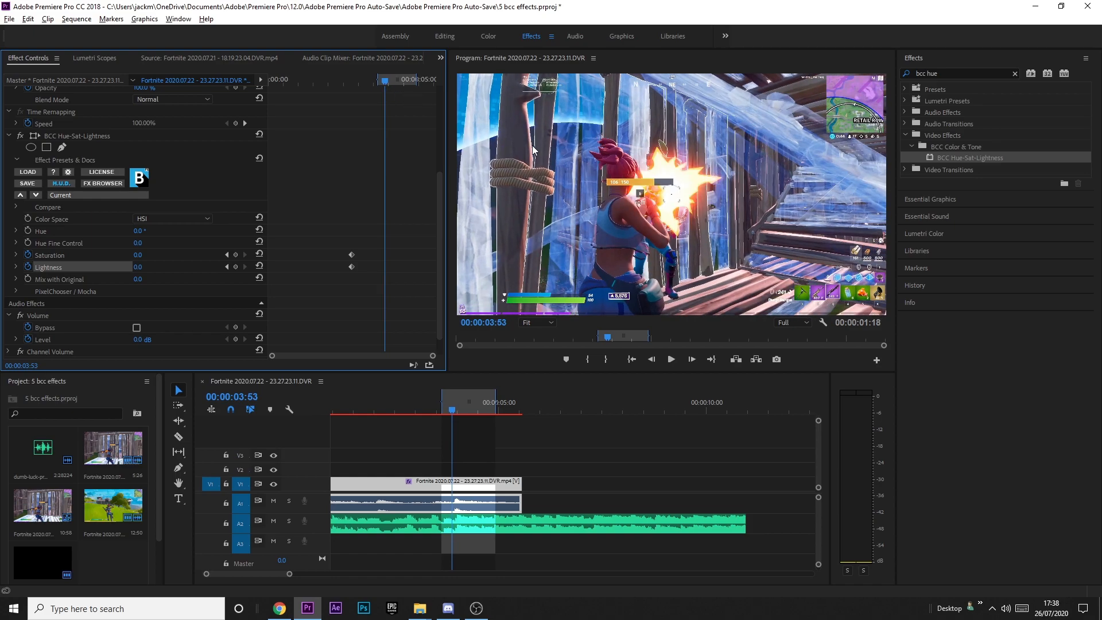
pyautogui.press('Left')
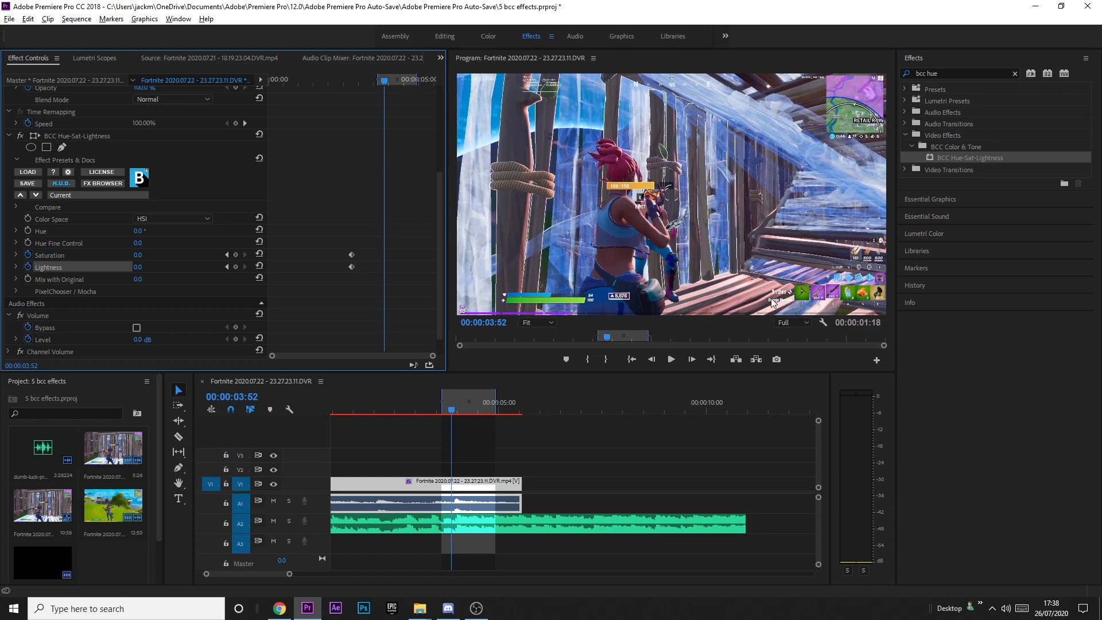
pyautogui.click(235, 254)
pyautogui.click(235, 266)
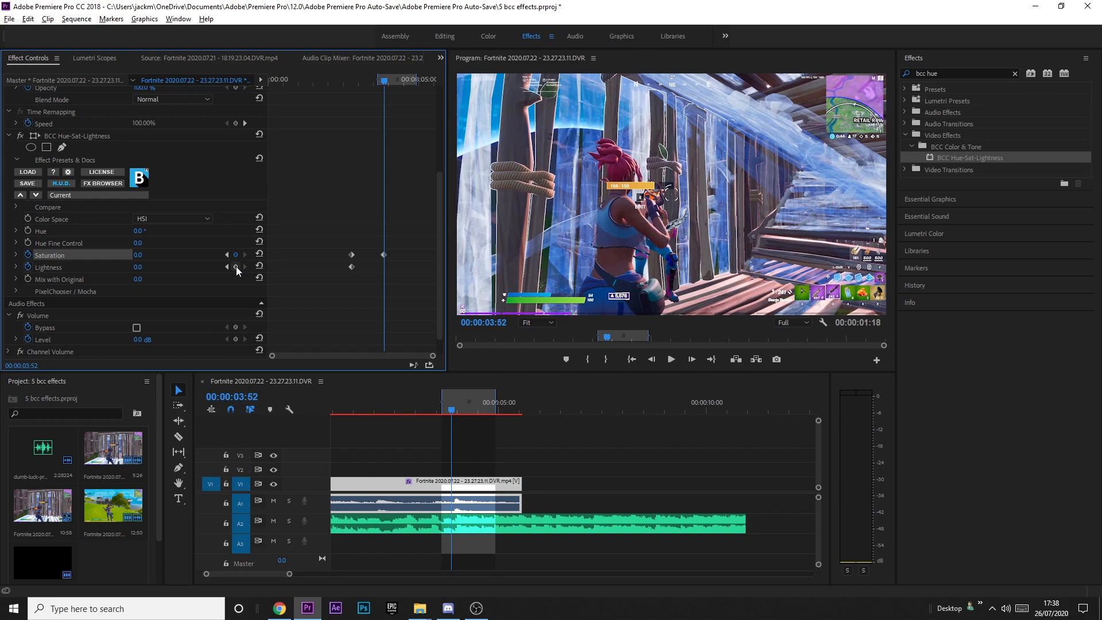
pyautogui.moveTo(139, 258); pyautogui.dragTo(126, 258)
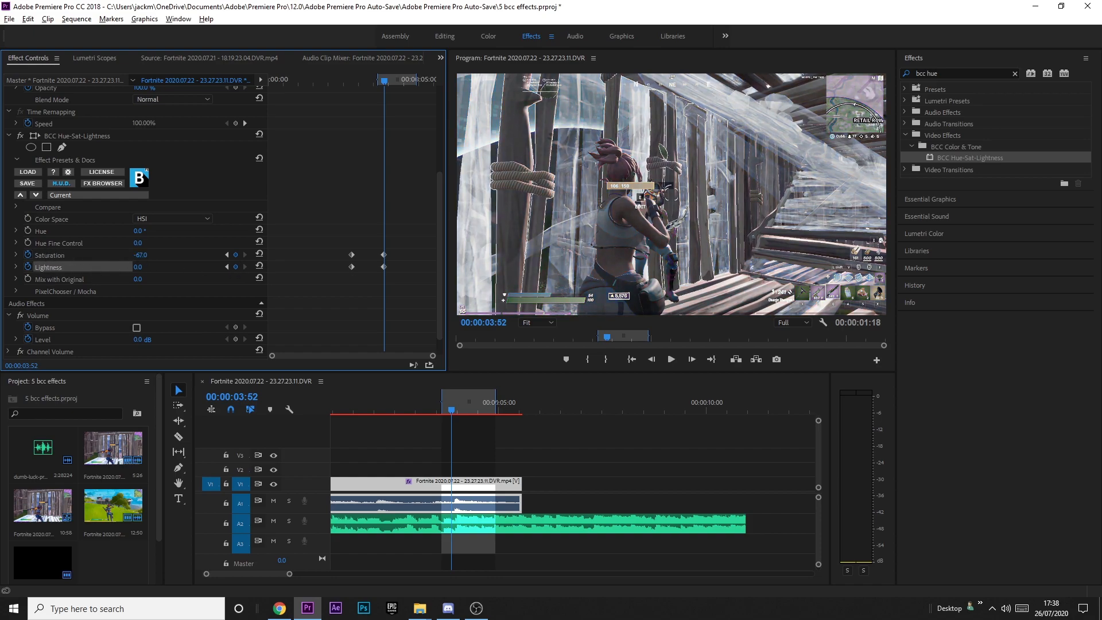
pyautogui.moveTo(141, 254); pyautogui.dragTo(109, 266)
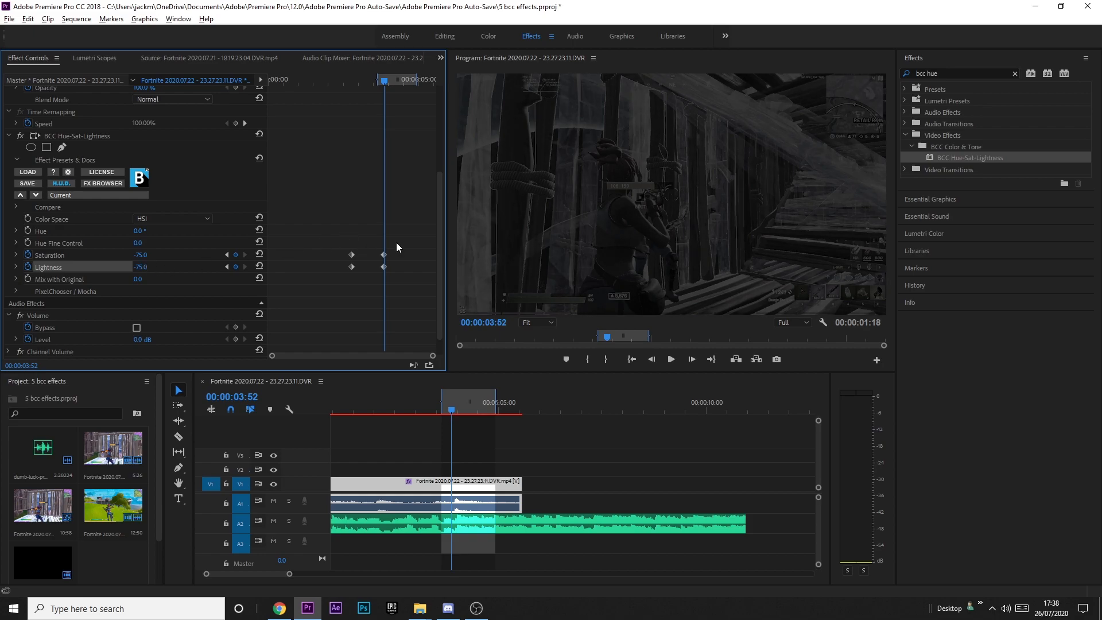
# Step: On the gunshot frame at 00:00:03:53, set Saturation to 0 and Lightness to 50
pyautogui.press('Right')
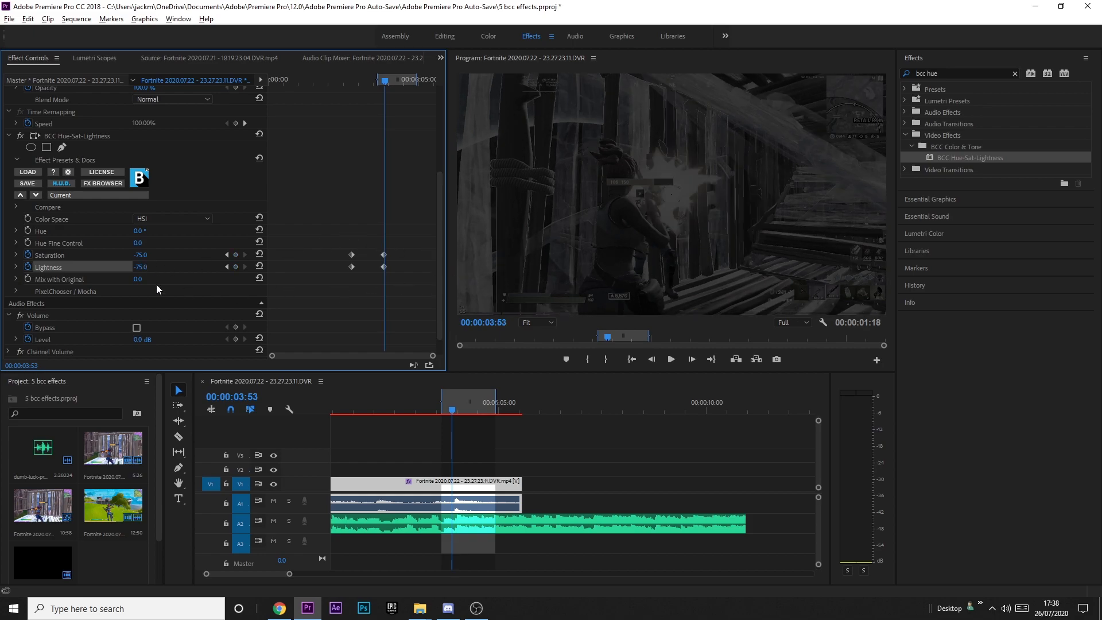
pyautogui.click(140, 254)
pyautogui.write('0')
pyautogui.press('Return')
pyautogui.click(141, 267)
pyautogui.write('-23')
pyautogui.press('Return')
pyautogui.moveTo(140, 267); pyautogui.dragTo(181, 267)
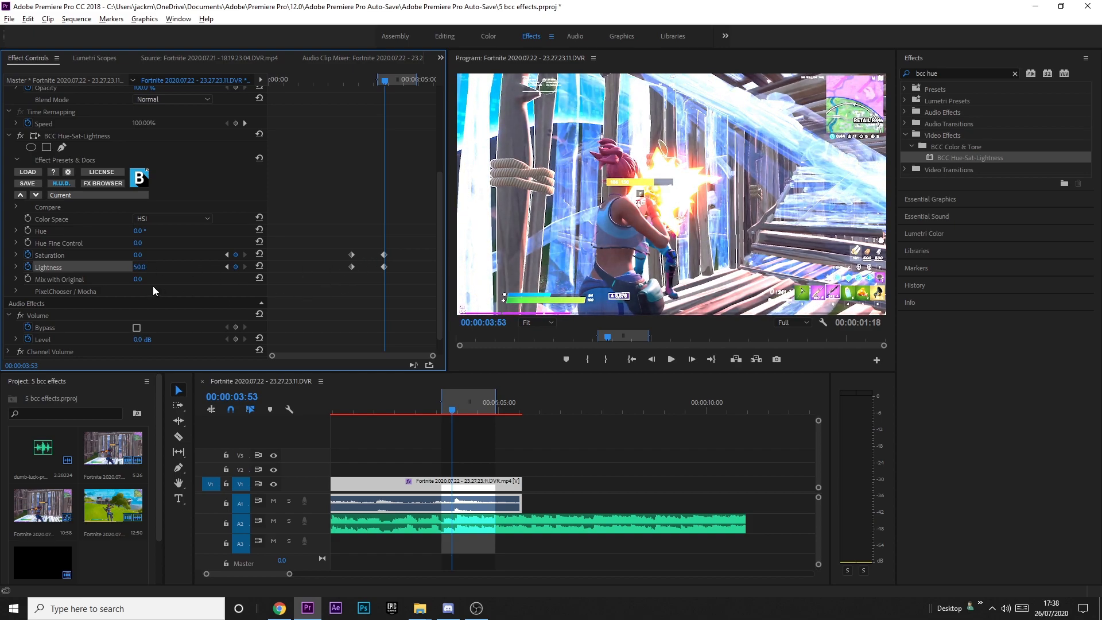
# Step: Add a Lightness keyframe of 0 at 00:00:05:12 so the flash fades out after the gunshot
pyautogui.moveTo(380, 84); pyautogui.dragTo(424, 84)
pyautogui.click(139, 266)
pyautogui.write('0')
pyautogui.press('Return')
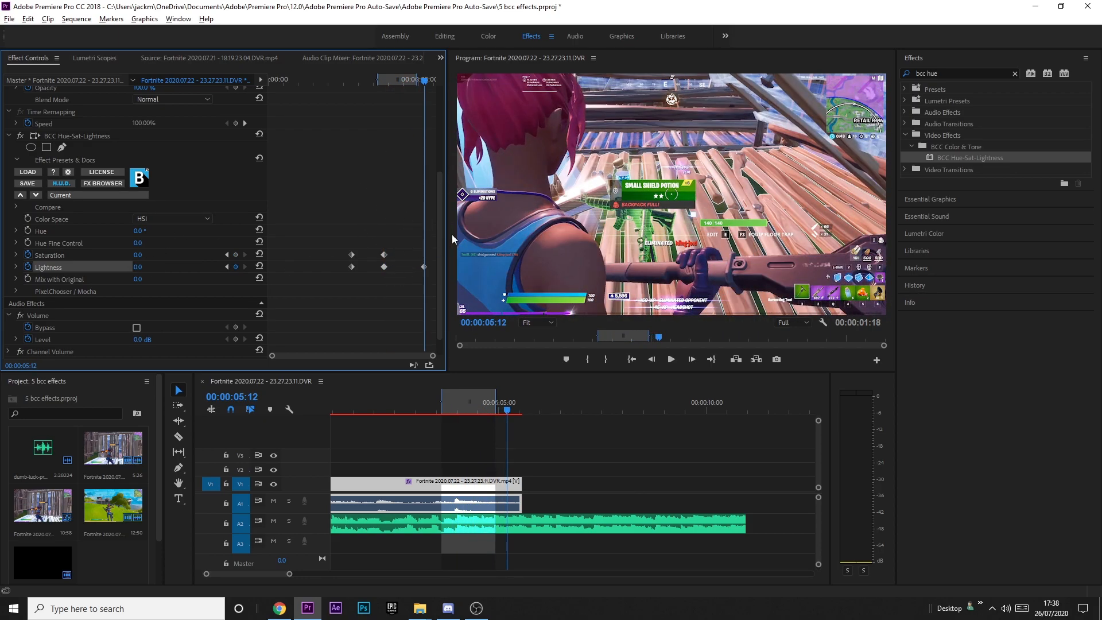
# Step: Play back the first clip to check the darkening and the bright flash on the gunshot
pyautogui.click(318, 79)
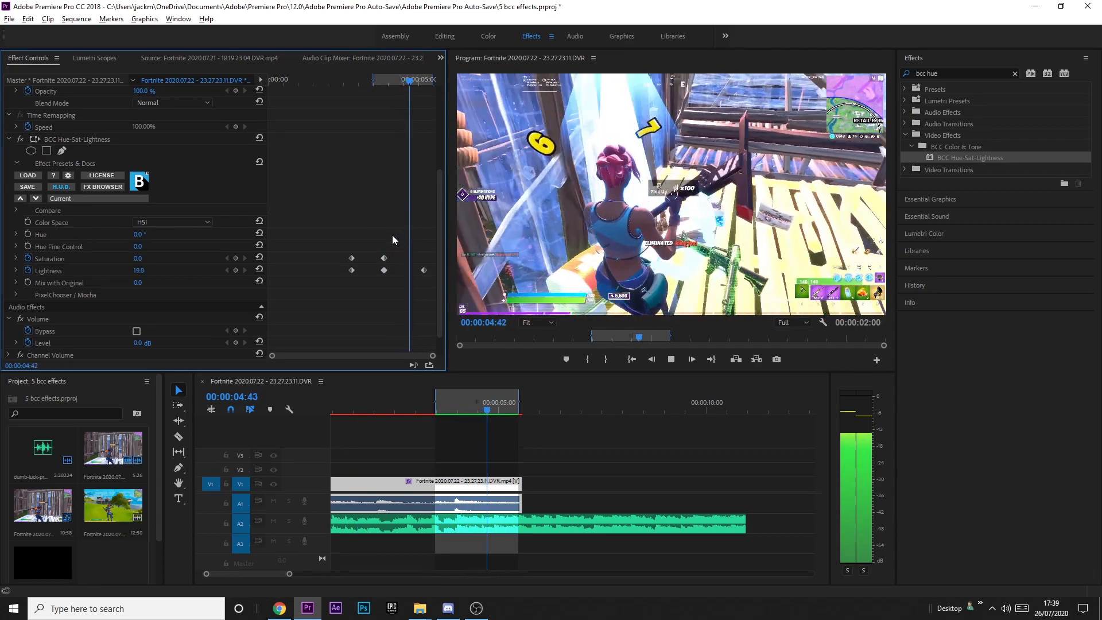
pyautogui.click(336, 82)
pyautogui.press('space')
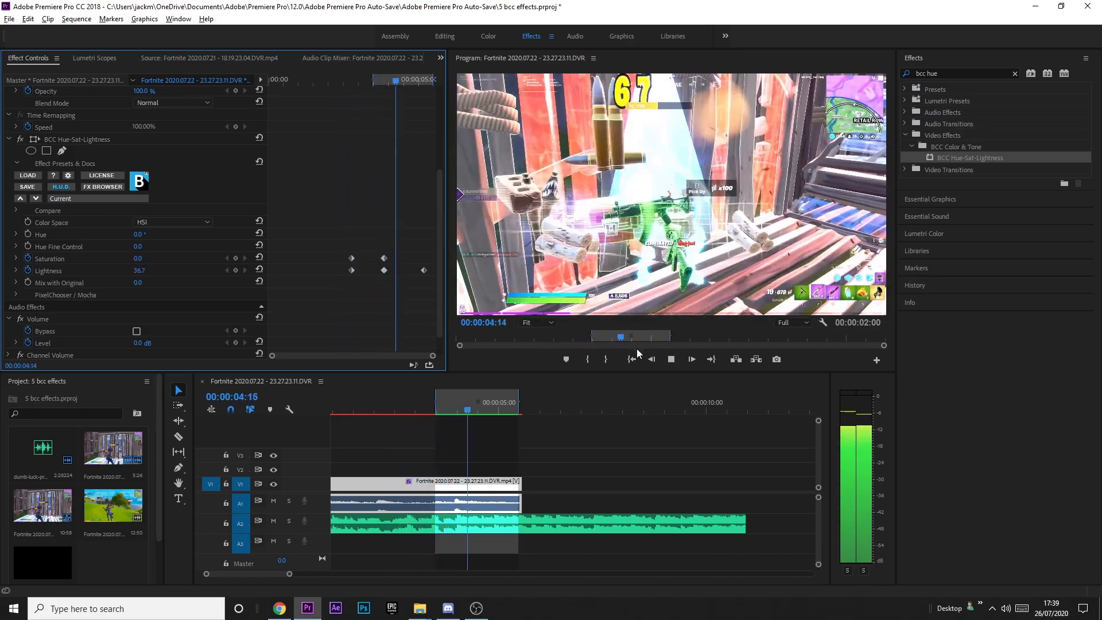
# Step: Start keyframing Hue in BCC Hue-Sat-Lightness with 0.0° at 00:00:03:52, one frame before the gunshot
pyautogui.click(470, 408)
pyautogui.moveTo(474, 405)
pyautogui.mouseDown()
pyautogui.moveTo(484, 407)
pyautogui.moveTo(456, 409)
pyautogui.mouseUp()
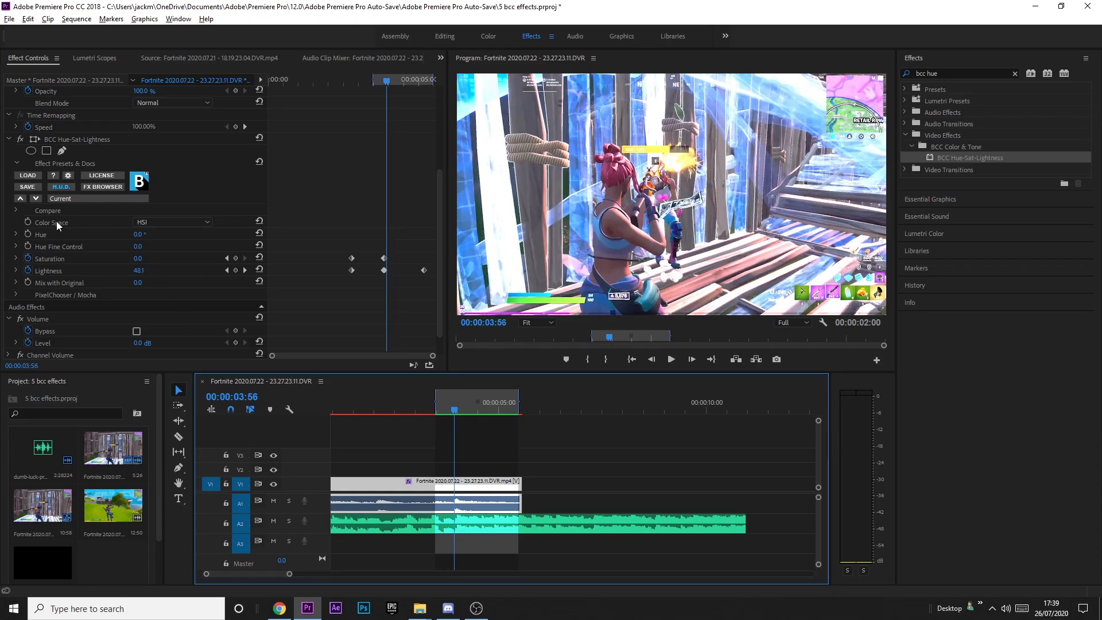
pyautogui.moveTo(388, 85); pyautogui.dragTo(386, 84)
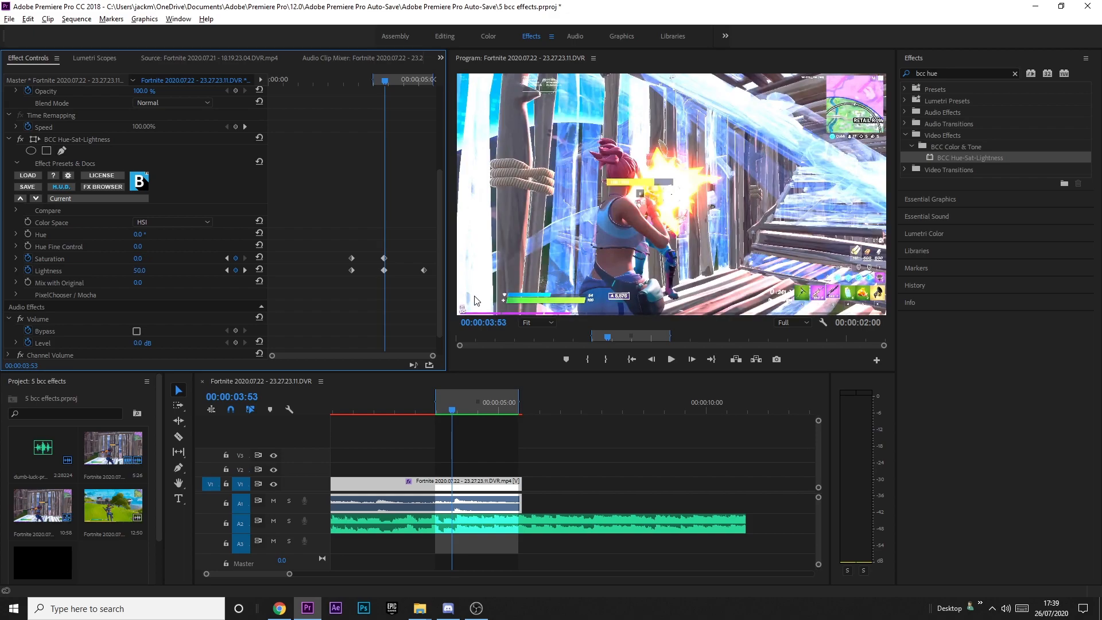
pyautogui.click(28, 233)
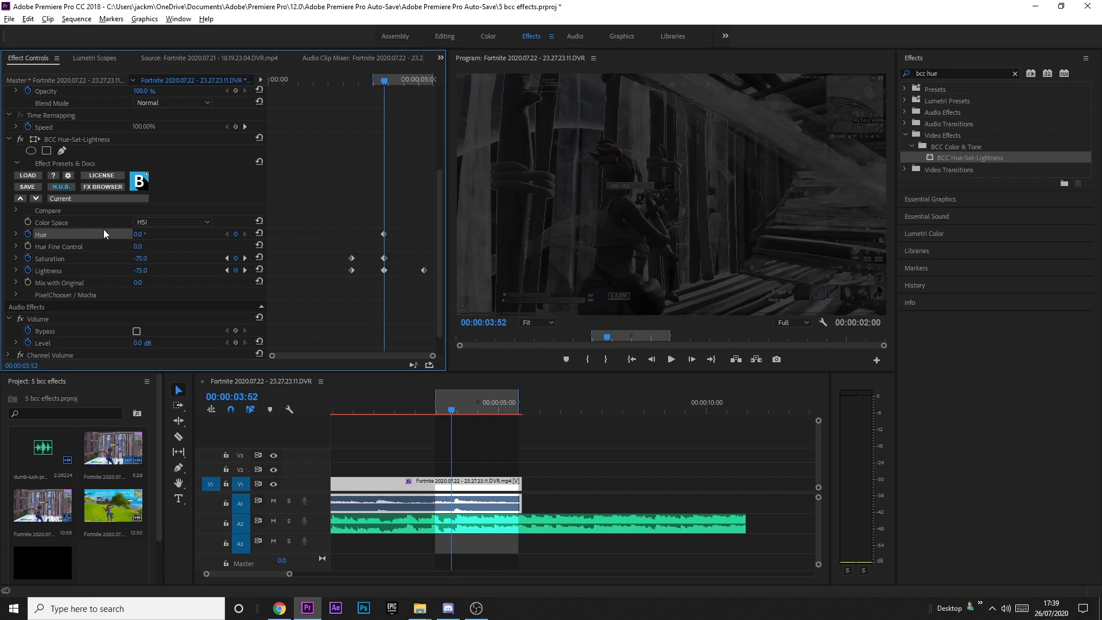
pyautogui.press('Right')
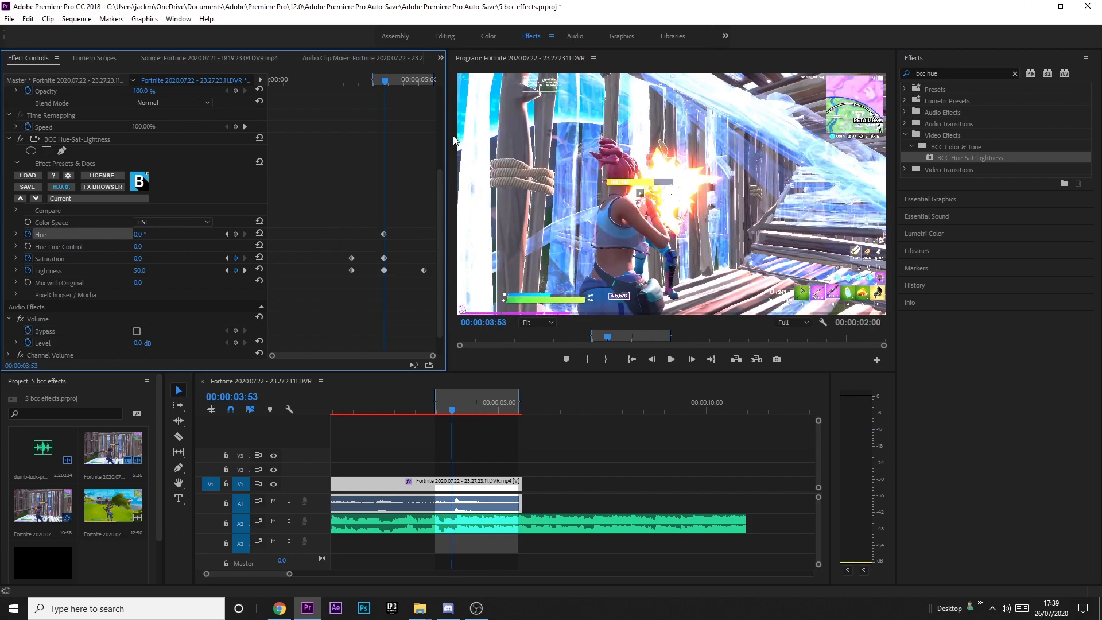
# Step: Add a Hue keyframe of 3x2.0° at 00:00:05:12 and play back the colour cycling after the gunshot
pyautogui.moveTo(384, 85); pyautogui.dragTo(428, 95)
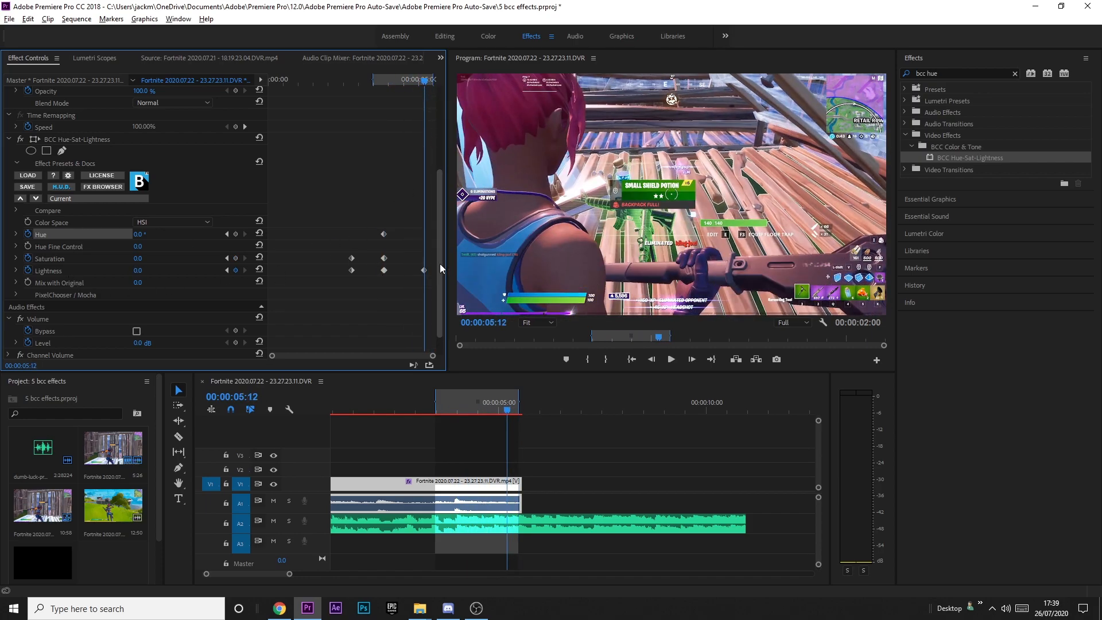
pyautogui.moveTo(140, 234); pyautogui.dragTo(470, 267)
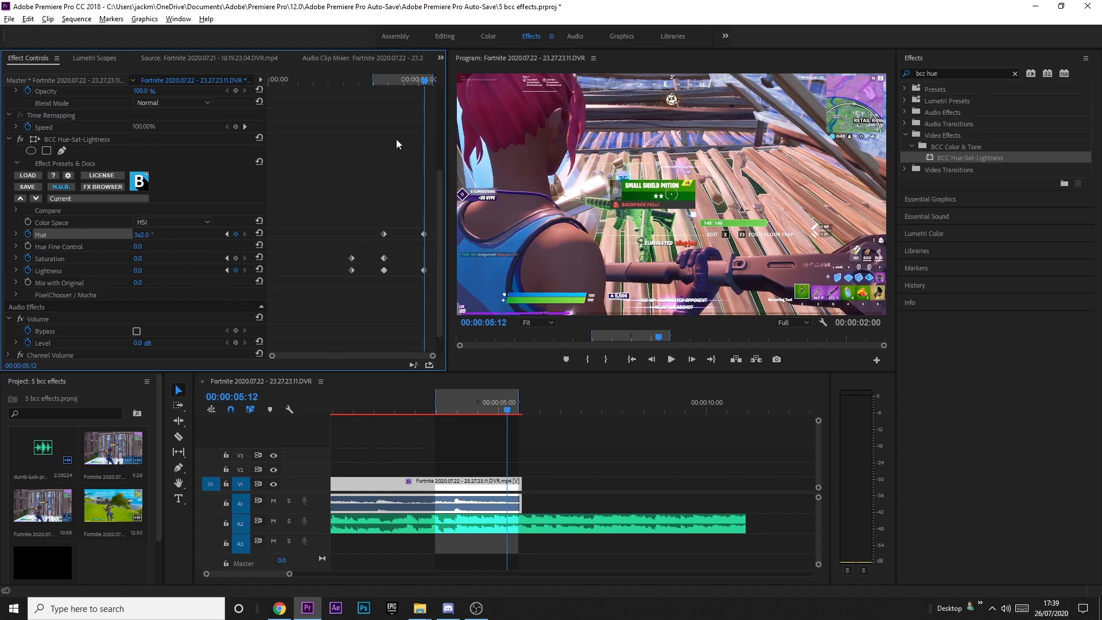
pyautogui.click(350, 81)
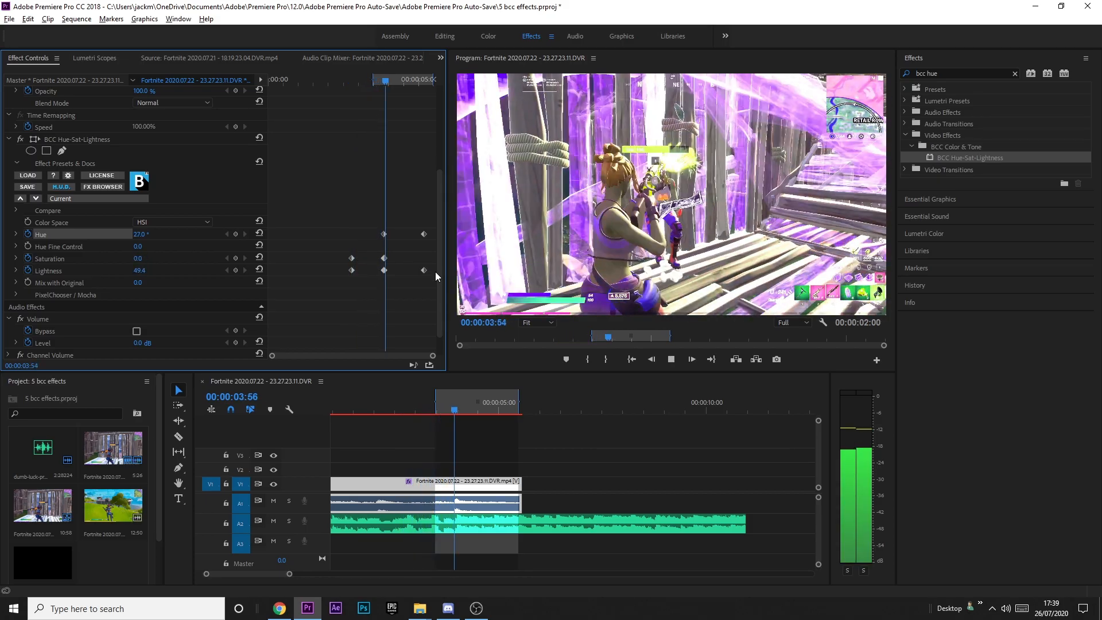
# Step: Move the ending Hue keyframe earlier to 00:00:04:36 to speed up the colour cycling, and play back the result
pyautogui.moveTo(358, 82); pyautogui.dragTo(424, 80)
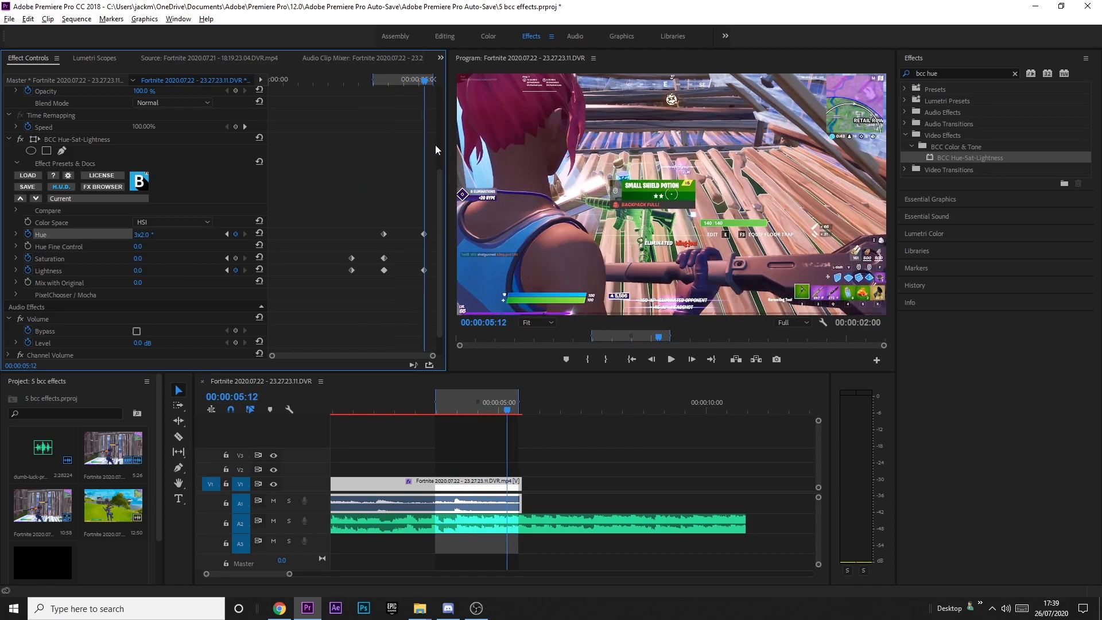
pyautogui.moveTo(423, 234); pyautogui.dragTo(415, 234)
pyautogui.moveTo(412, 81); pyautogui.dragTo(396, 111)
pyautogui.moveTo(414, 234); pyautogui.dragTo(407, 234)
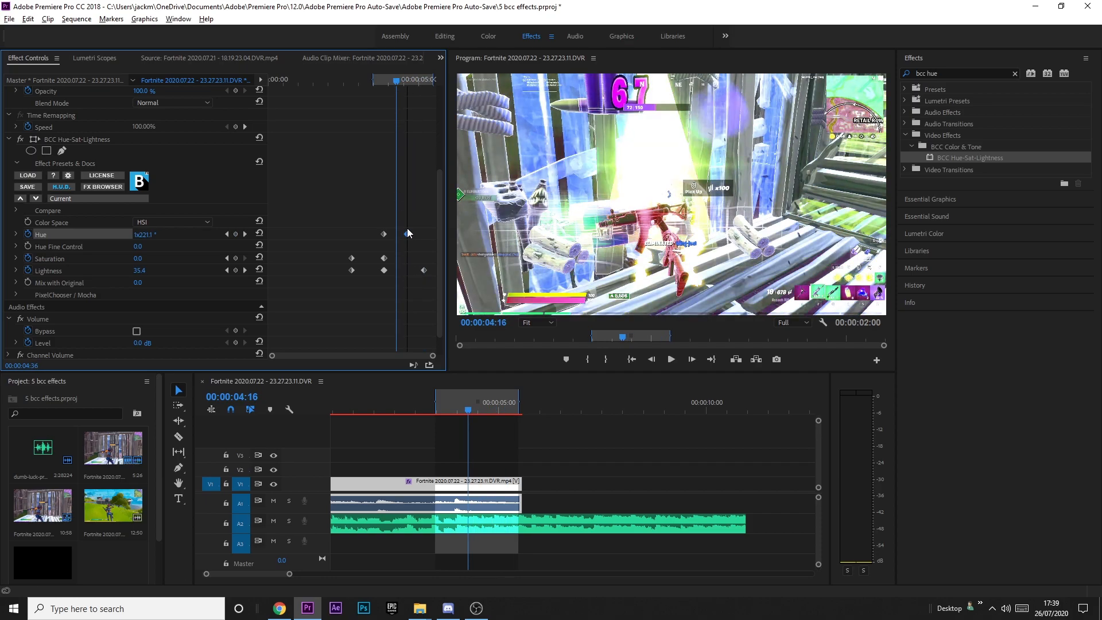
pyautogui.click(352, 83)
pyautogui.press('space')
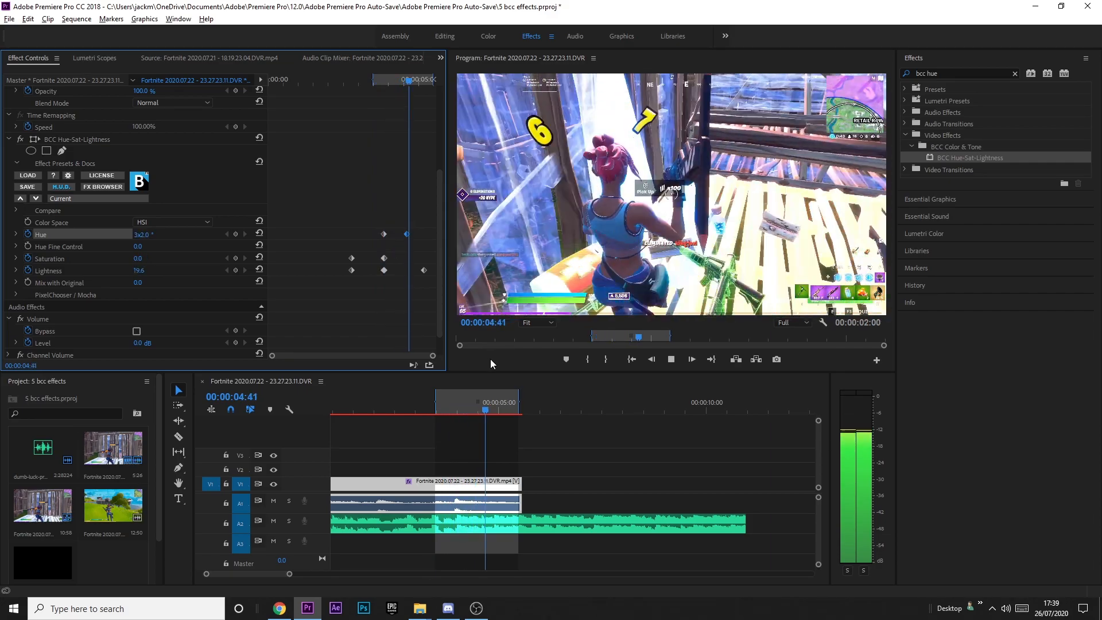
# Step: Move the ending Hue keyframe further forward to 00:00:04:22 and play back the faster colour cycling
pyautogui.moveTo(406, 234); pyautogui.dragTo(400, 234)
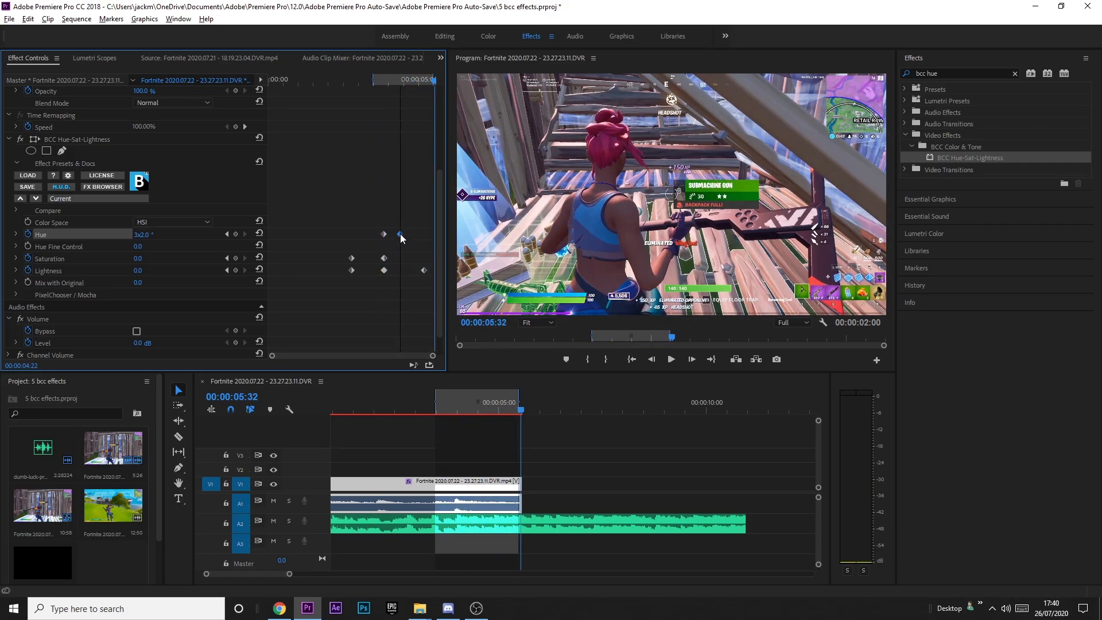
pyautogui.click(354, 81)
pyautogui.press('space')
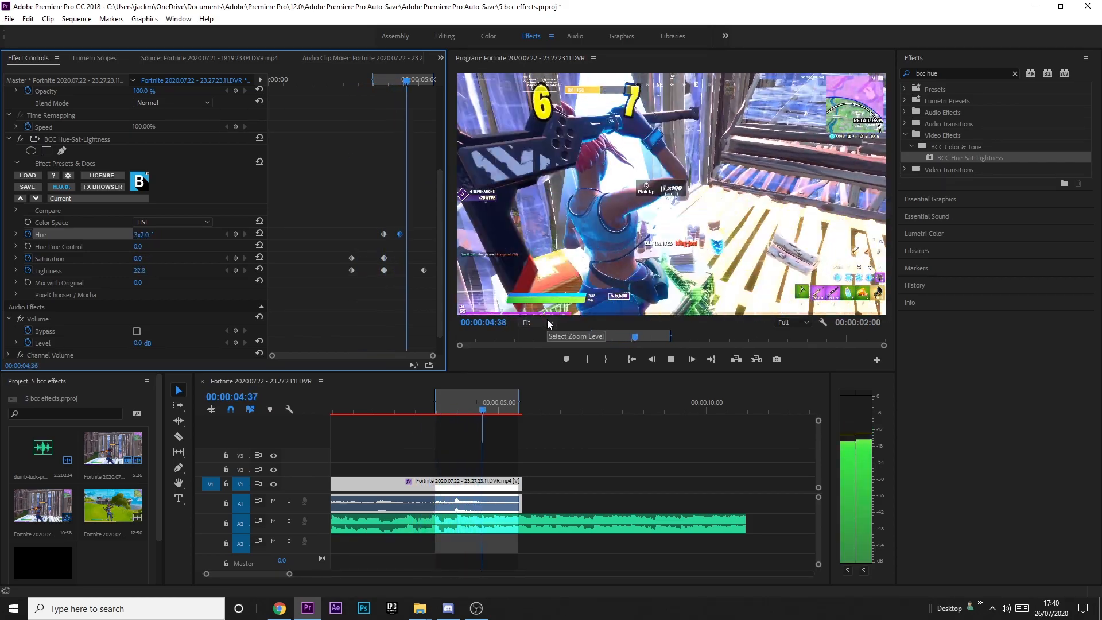
# Step: Replay and scrub through the darkening and the gunshot flash to review the keyframed colour effect
pyautogui.click(365, 81)
pyautogui.press('space')
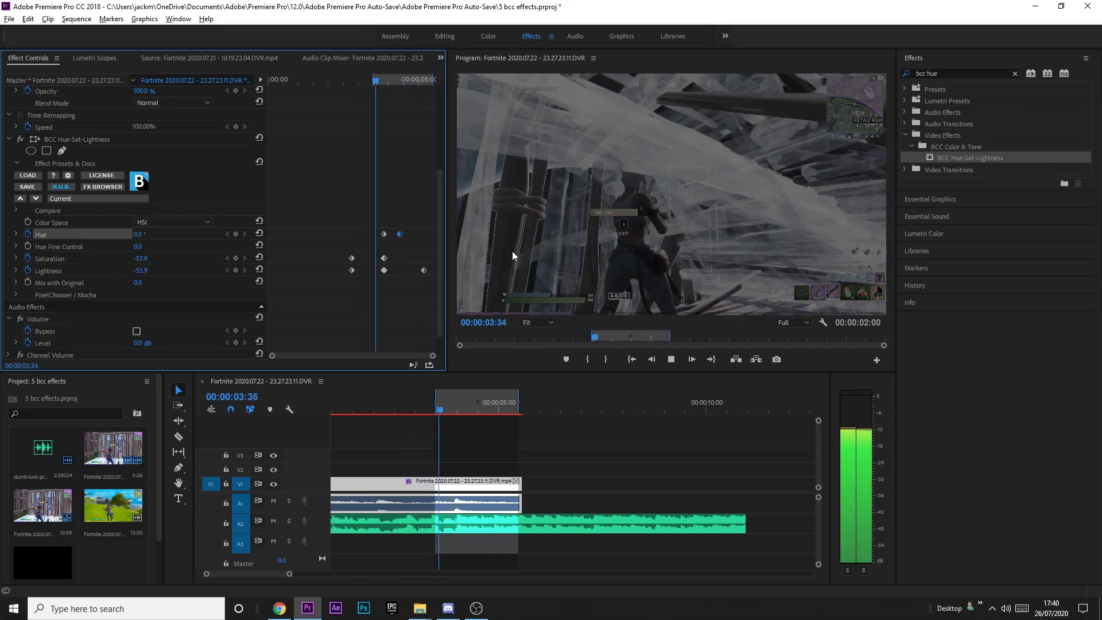
pyautogui.click(362, 82)
pyautogui.moveTo(365, 86)
pyautogui.mouseDown()
pyautogui.moveTo(421, 106)
pyautogui.moveTo(376, 99)
pyautogui.mouseUp()
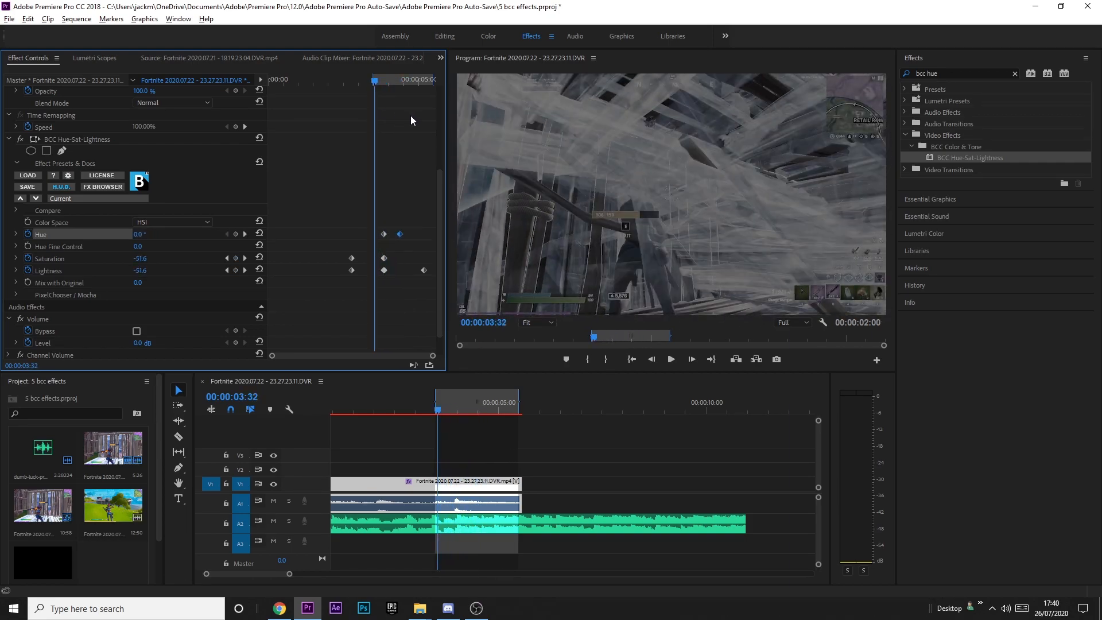
pyautogui.click(384, 82)
pyautogui.moveTo(384, 82)
pyautogui.mouseDown()
pyautogui.moveTo(400, 82)
pyautogui.moveTo(367, 82)
pyautogui.mouseUp()
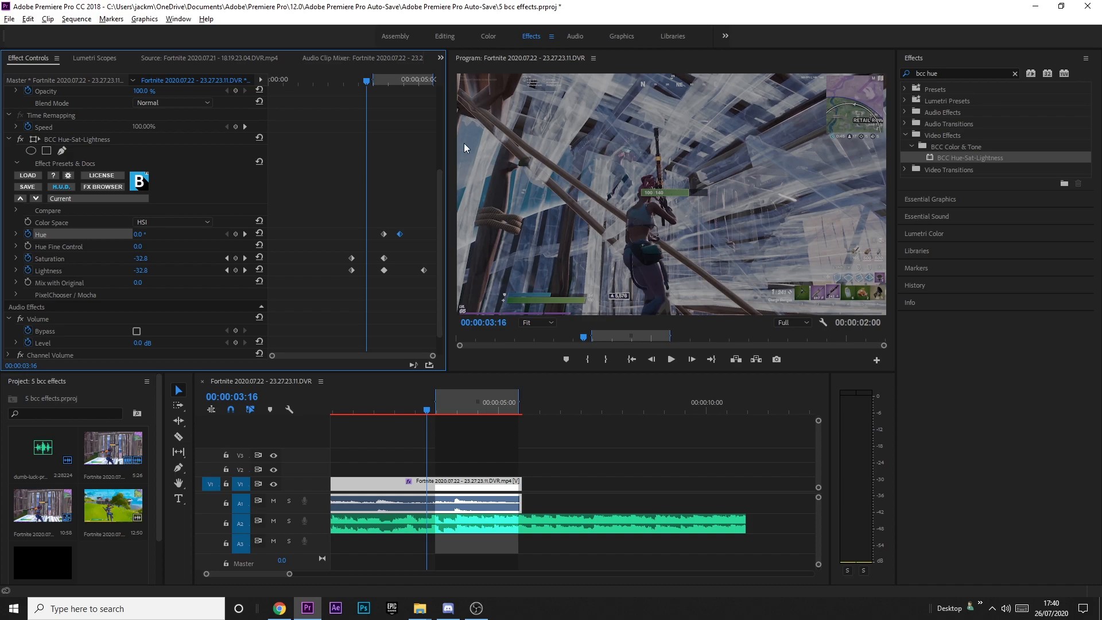
pyautogui.moveTo(383, 80)
pyautogui.mouseDown()
pyautogui.moveTo(402, 82)
pyautogui.moveTo(372, 82)
pyautogui.moveTo(404, 83)
pyautogui.moveTo(379, 92)
pyautogui.moveTo(385, 102)
pyautogui.mouseUp()
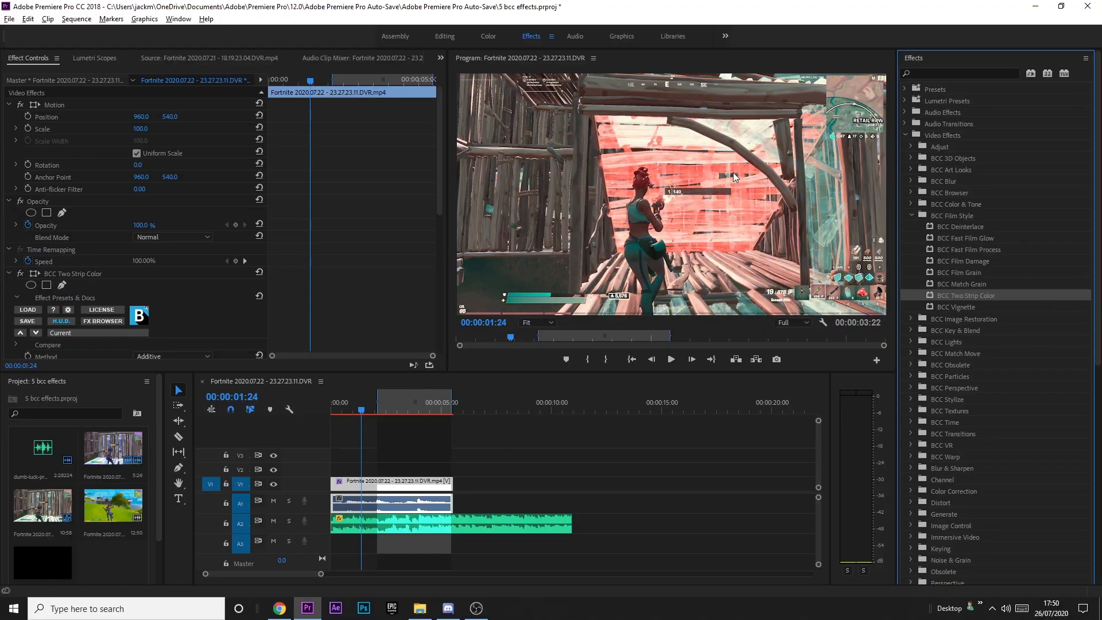
# Step: Try Mix with Original values of 50 and 30 on the BCC Two Strip Color effect, judging the second at 00:00:03:39
pyautogui.scroll(-3, 189, 275)
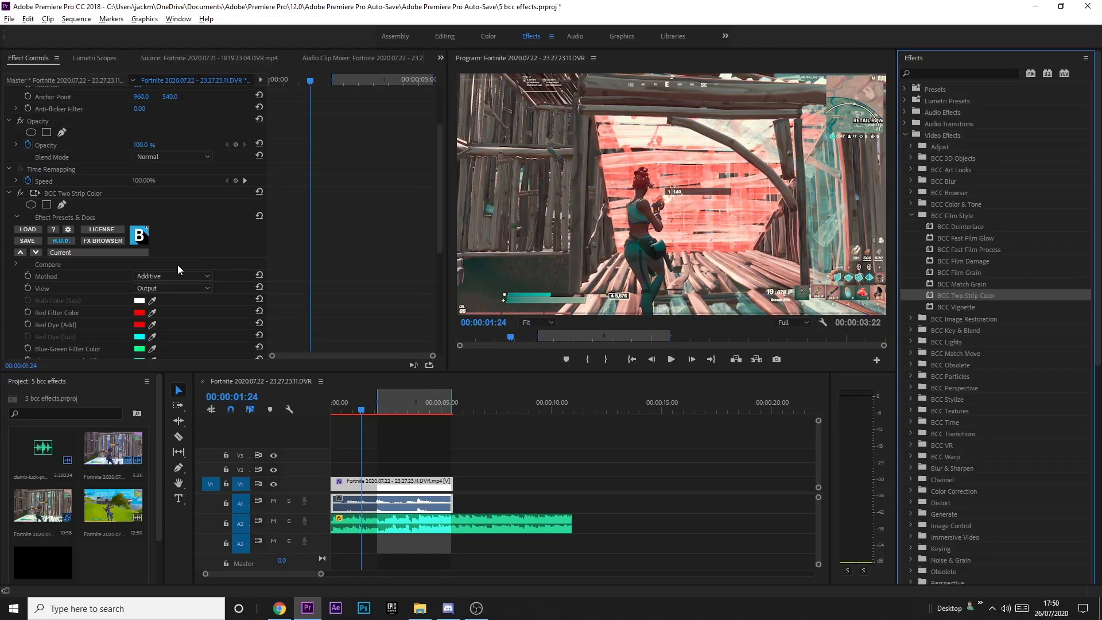
pyautogui.scroll(-4, 170, 182)
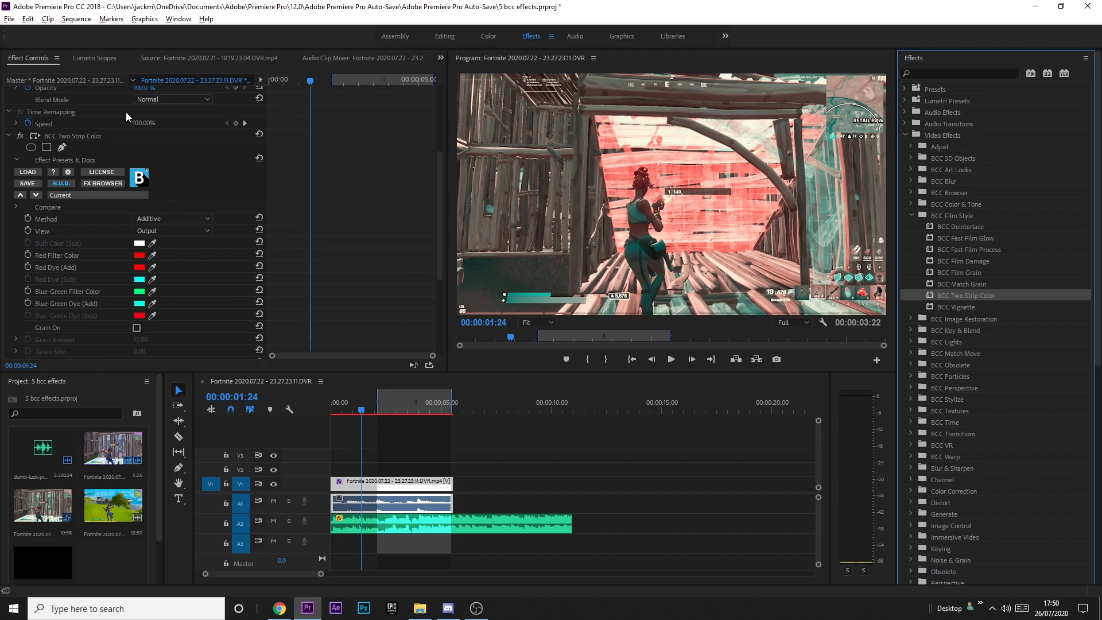
pyautogui.scroll(-2, 133, 206)
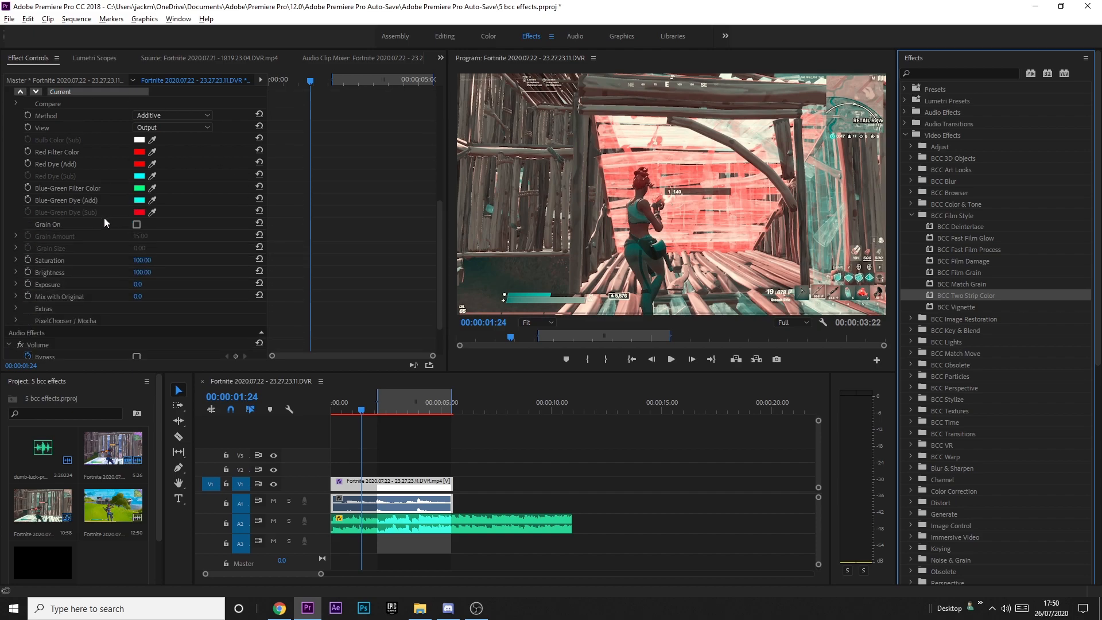
pyautogui.moveTo(138, 297); pyautogui.dragTo(167, 297)
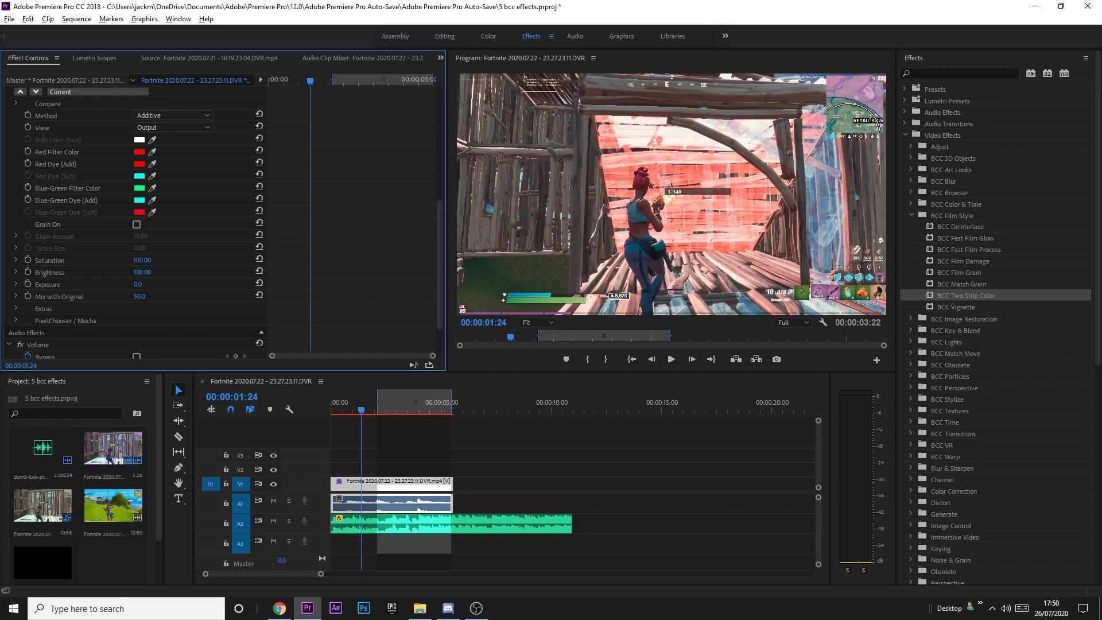
pyautogui.moveTo(349, 403); pyautogui.dragTo(411, 395)
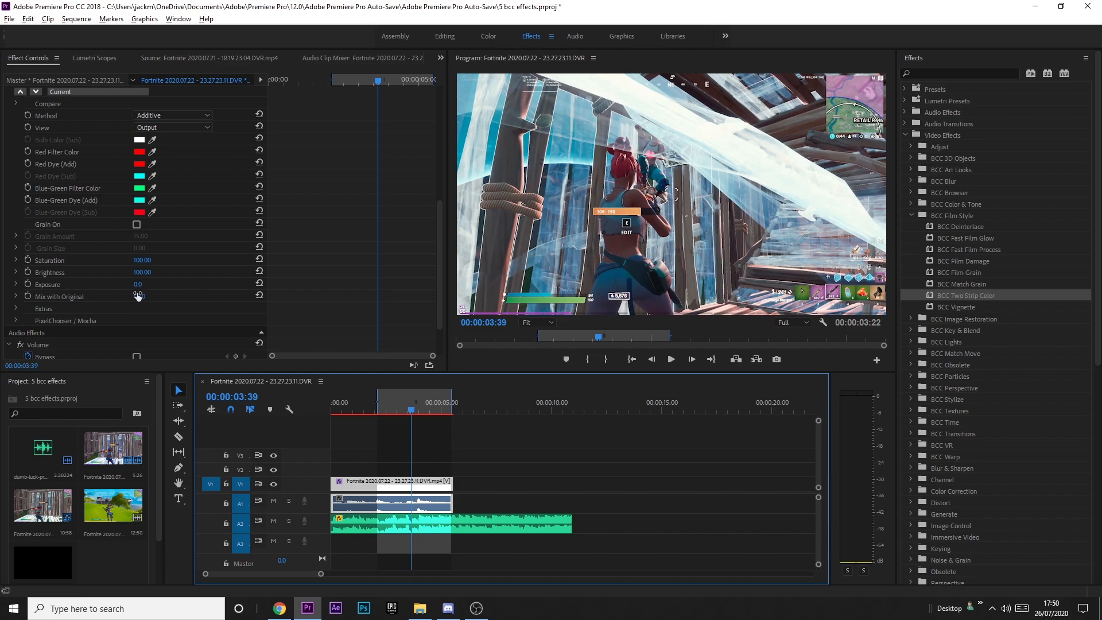
pyautogui.moveTo(138, 296)
pyautogui.mouseDown()
pyautogui.moveTo(164, 296)
pyautogui.moveTo(137, 296)
pyautogui.moveTo(155, 296)
pyautogui.mouseUp()
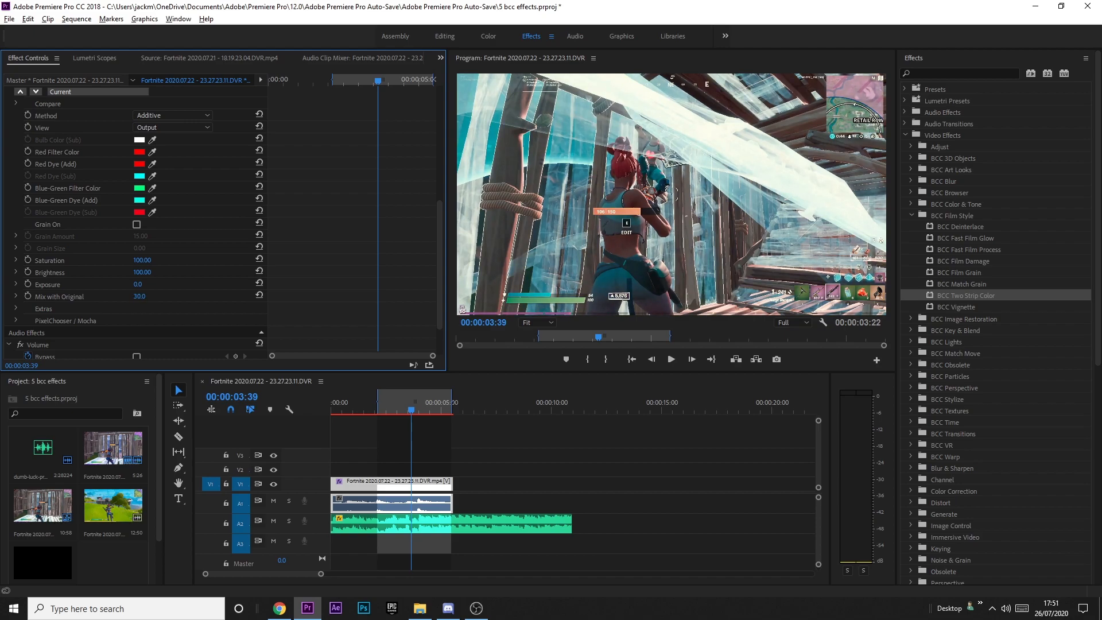
# Step: Mark the In point at 00:00:00:00 and render the clip range to play back the Two Strip Color look
pyautogui.moveTo(390, 398); pyautogui.dragTo(210, 396)
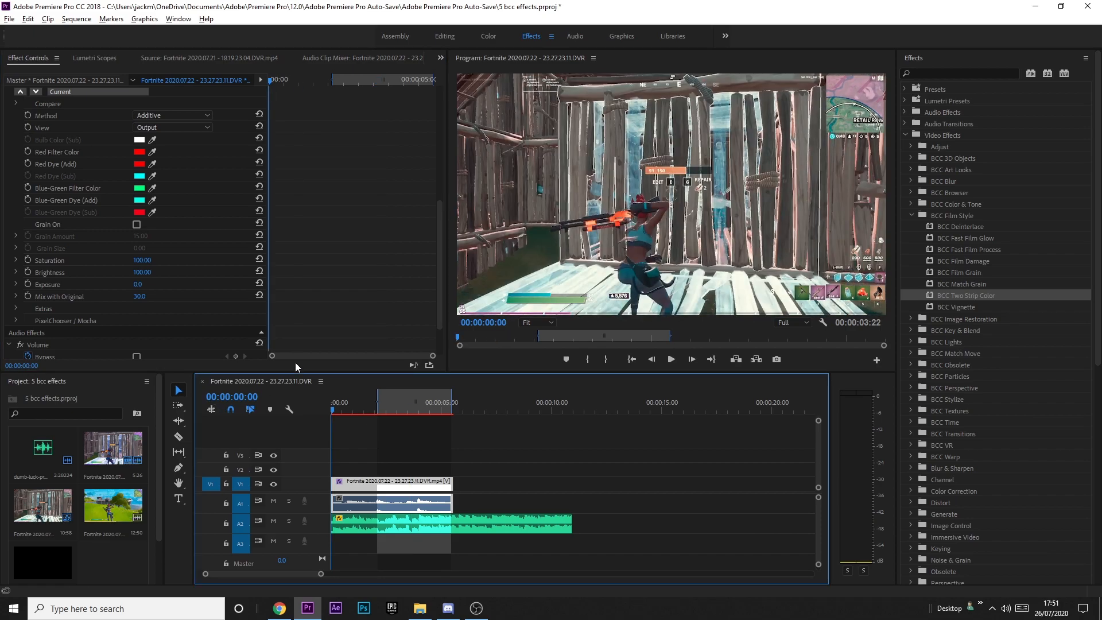
pyautogui.press('i')
pyautogui.press('Return')
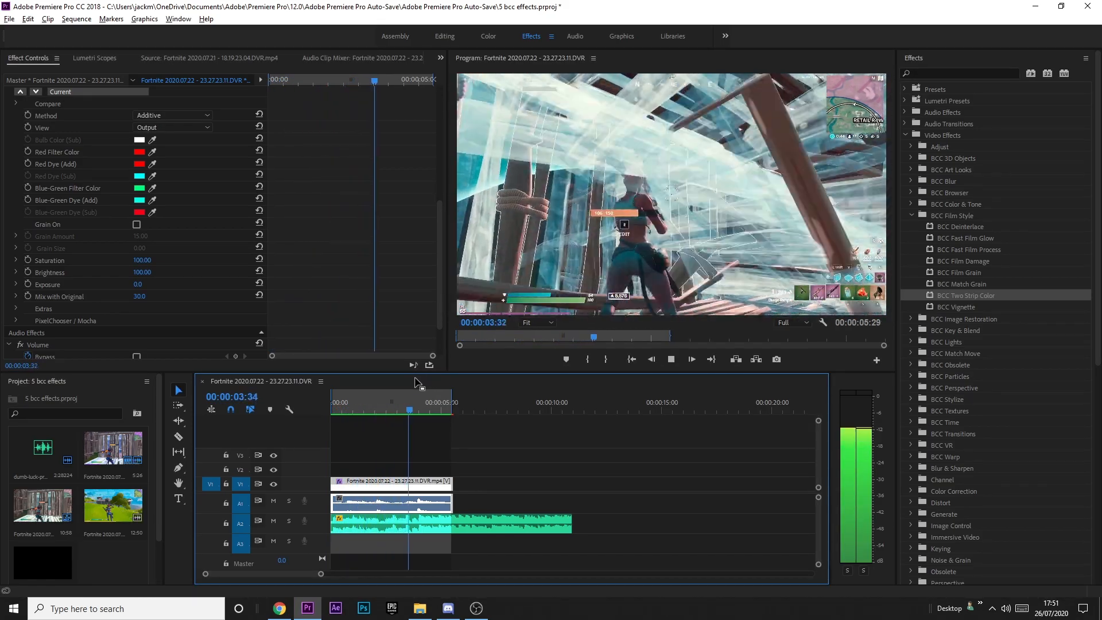
# Step: At 00:00:03:29, set Mix with Original to 48, then try yellow as the Red Filter Color and undo that colour change
pyautogui.moveTo(402, 411)
pyautogui.mouseDown()
pyautogui.moveTo(351, 410)
pyautogui.moveTo(442, 422)
pyautogui.moveTo(390, 418)
pyautogui.moveTo(400, 420)
pyautogui.moveTo(400, 405)
pyautogui.mouseUp()
pyautogui.moveTo(140, 297); pyautogui.dragTo(151, 297)
pyautogui.scroll(3, 98, 155)
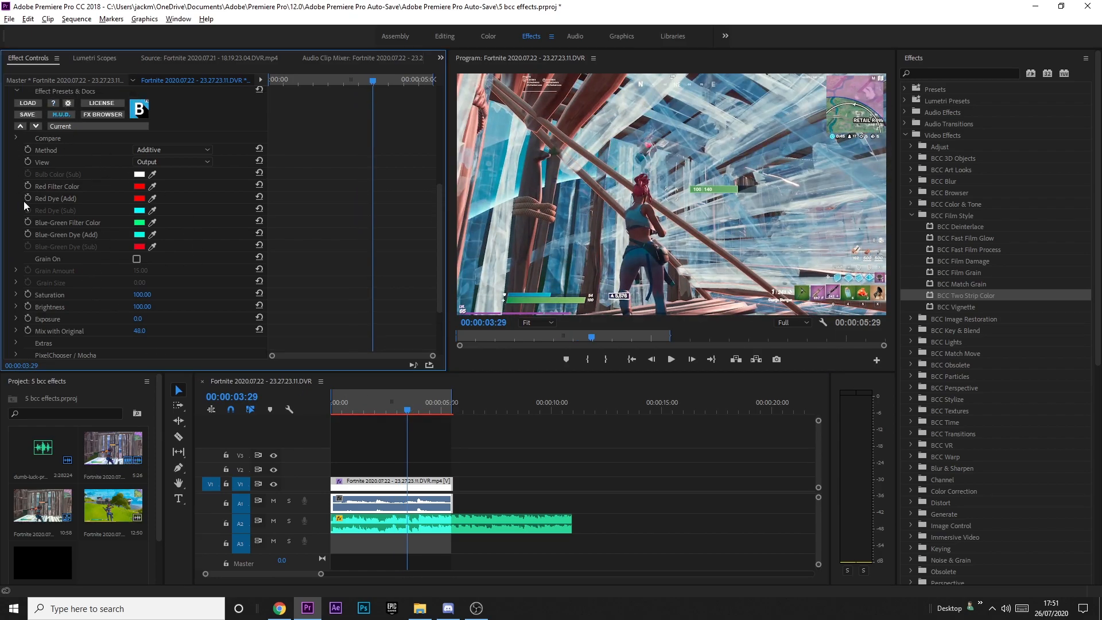
pyautogui.scroll(4, 74, 174)
pyautogui.click(139, 232)
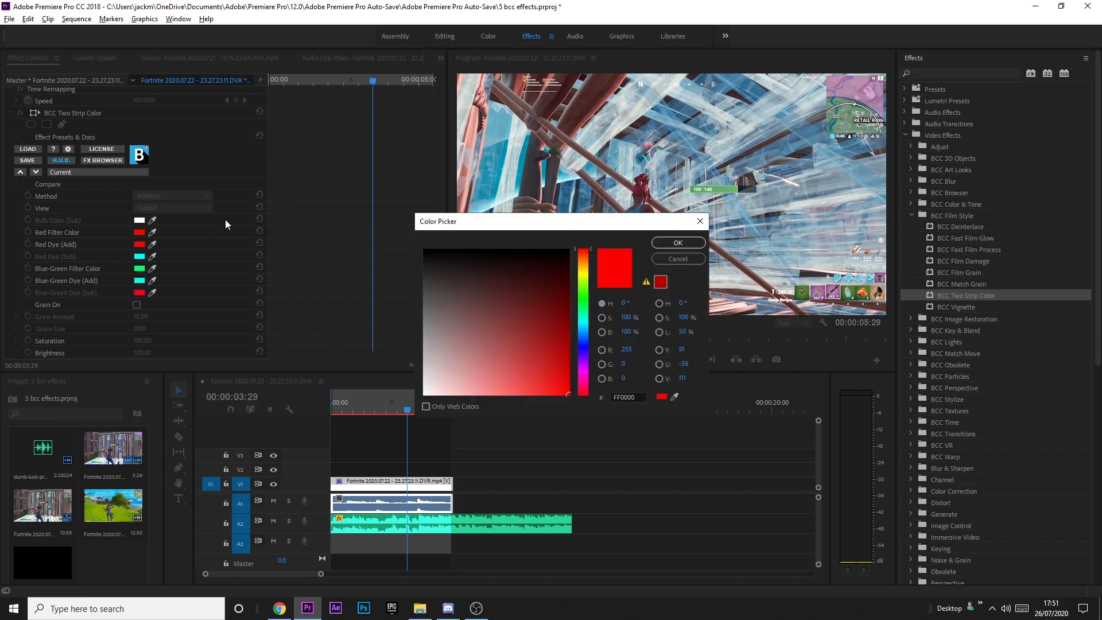
pyautogui.click(578, 273)
pyautogui.click(673, 243)
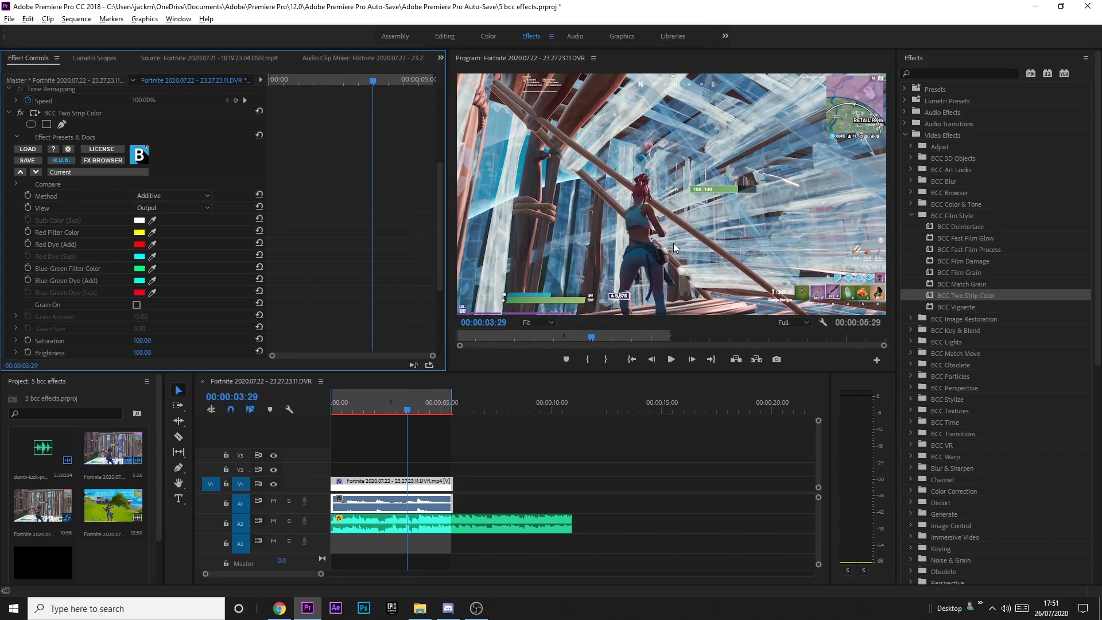
pyautogui.hotkey('ctrl', 'z')
# Step: Switch the Two Strip Color method to Subtractive and set Mix with Original to 1
pyautogui.click(192, 195)
pyautogui.click(172, 221)
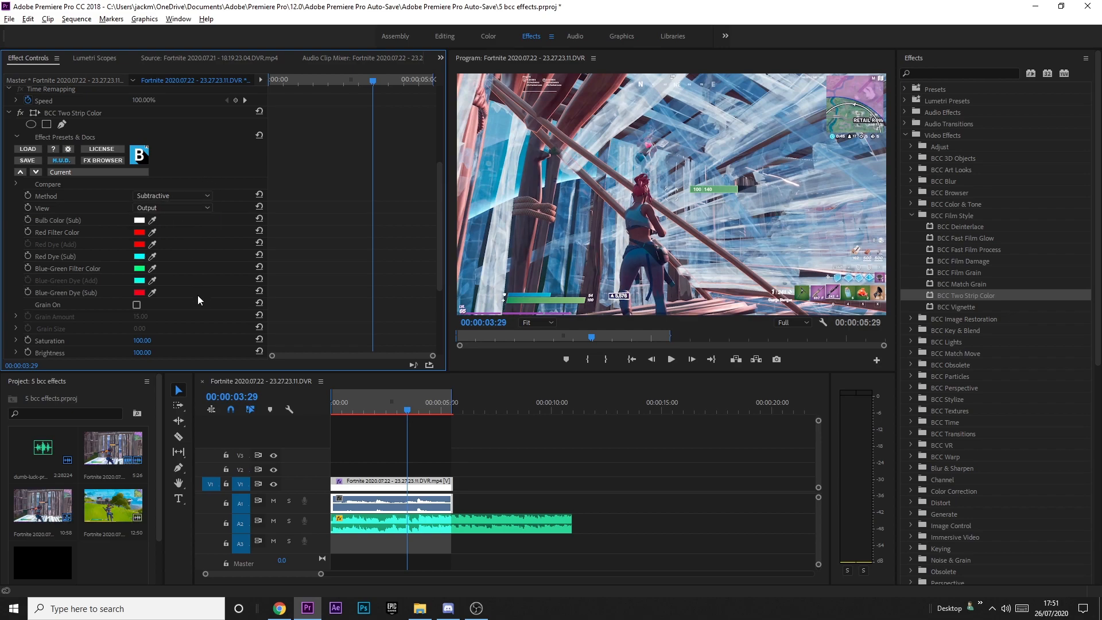
pyautogui.scroll(-2, 173, 301)
pyautogui.moveTo(139, 309); pyautogui.dragTo(113, 309)
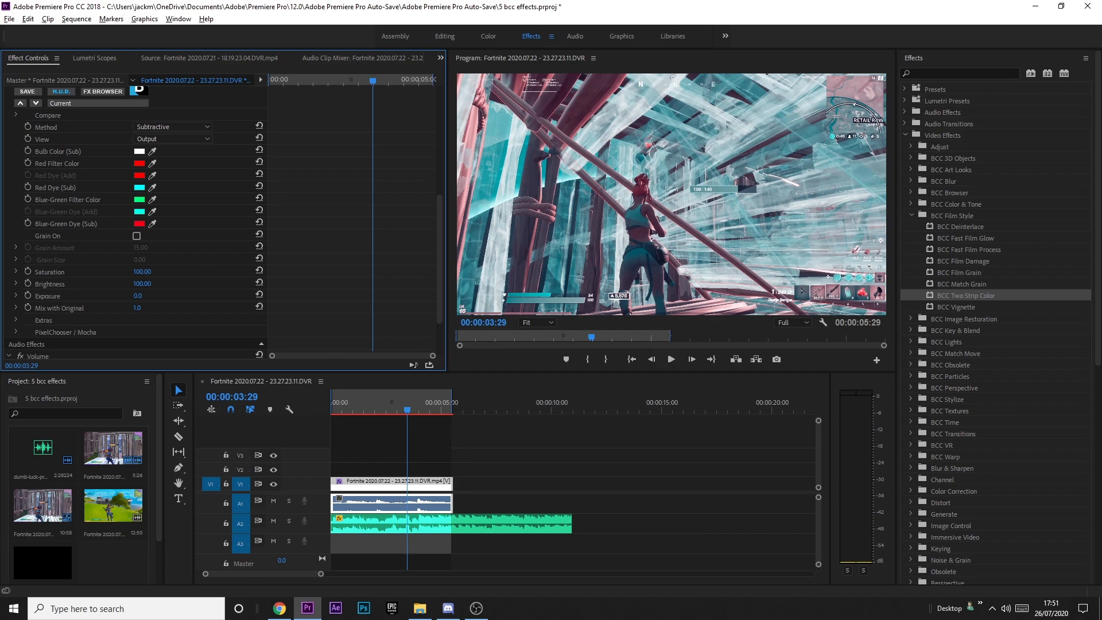
# Step: Compare the Additive and Subtractive methods of Two Strip Color and finish with Additive selected
pyautogui.click(195, 127)
pyautogui.click(184, 140)
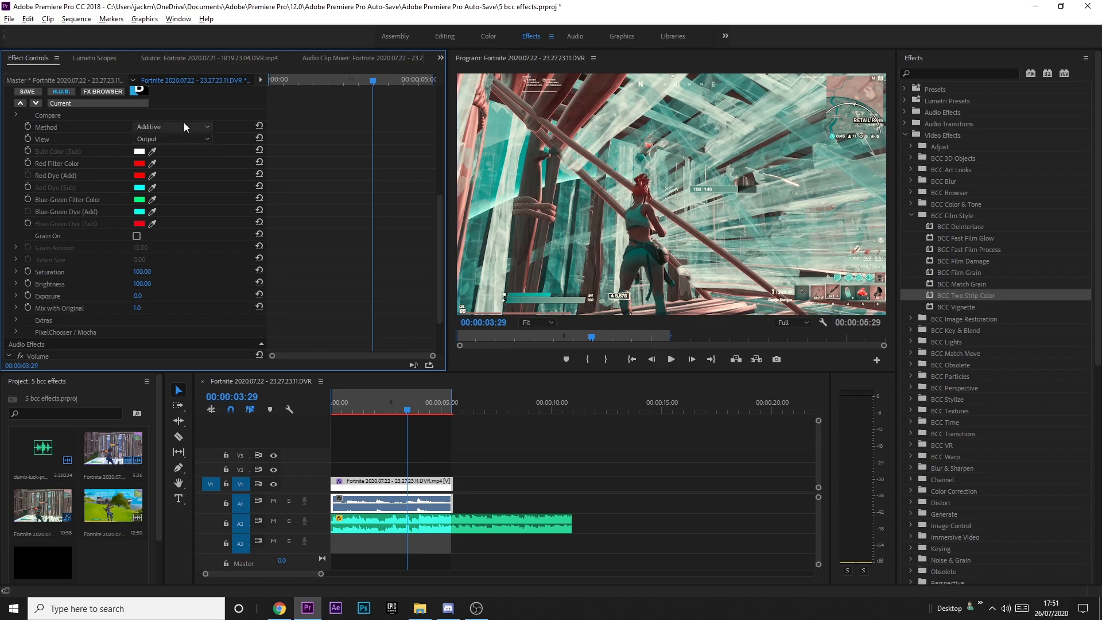
pyautogui.click(172, 138)
pyautogui.click(185, 127)
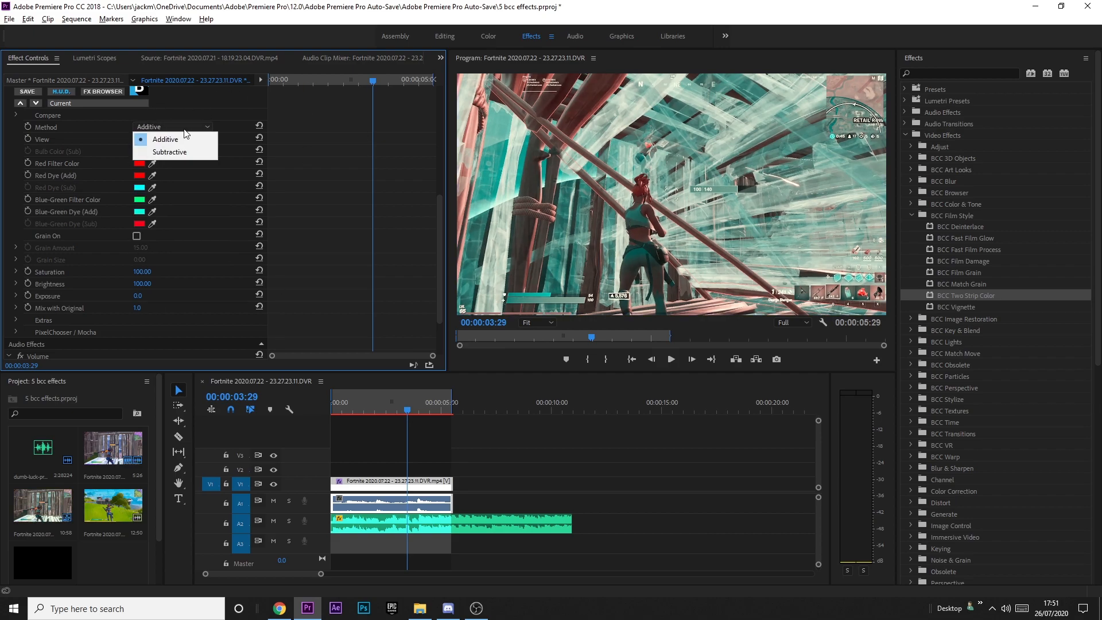
pyautogui.click(170, 151)
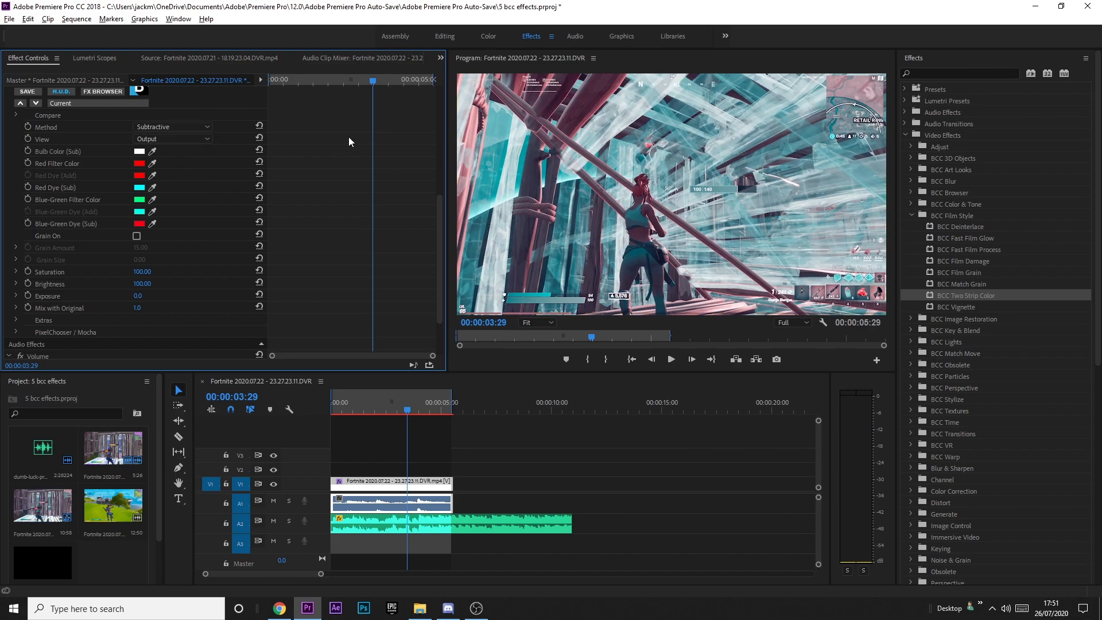
pyautogui.click(168, 130)
pyautogui.click(170, 138)
pyautogui.click(170, 138)
pyautogui.click(171, 156)
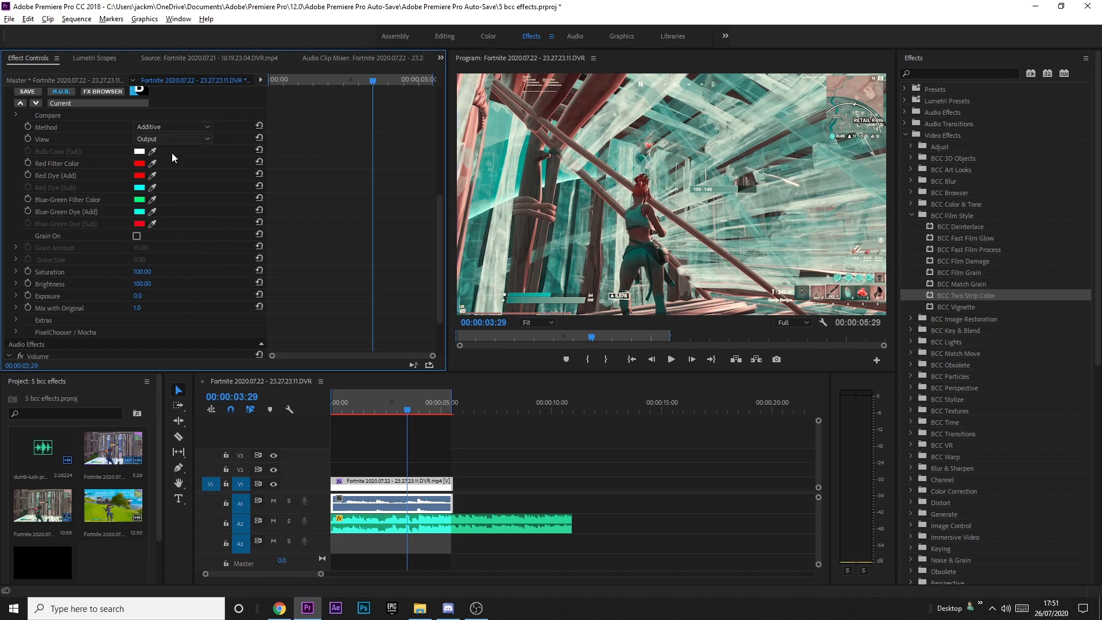
# Step: Try the other View options of Two Strip Color and return View to Output
pyautogui.click(185, 138)
pyautogui.click(181, 181)
pyautogui.click(194, 139)
pyautogui.click(185, 184)
pyautogui.click(190, 139)
pyautogui.click(178, 251)
pyautogui.click(194, 143)
pyautogui.click(190, 150)
pyautogui.scroll(-2, 185, 206)
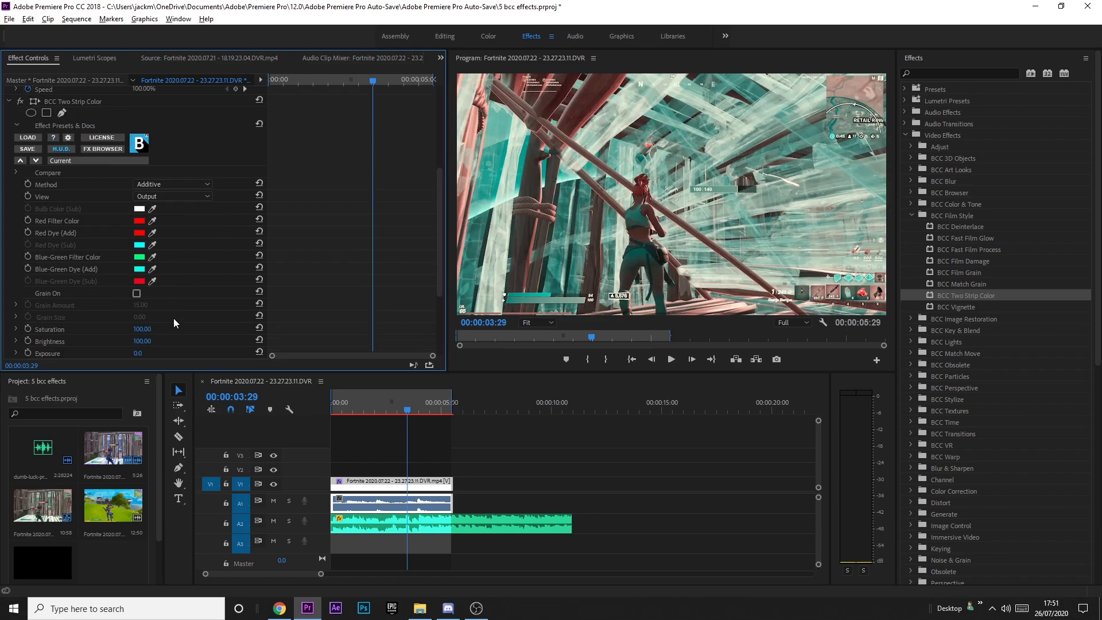